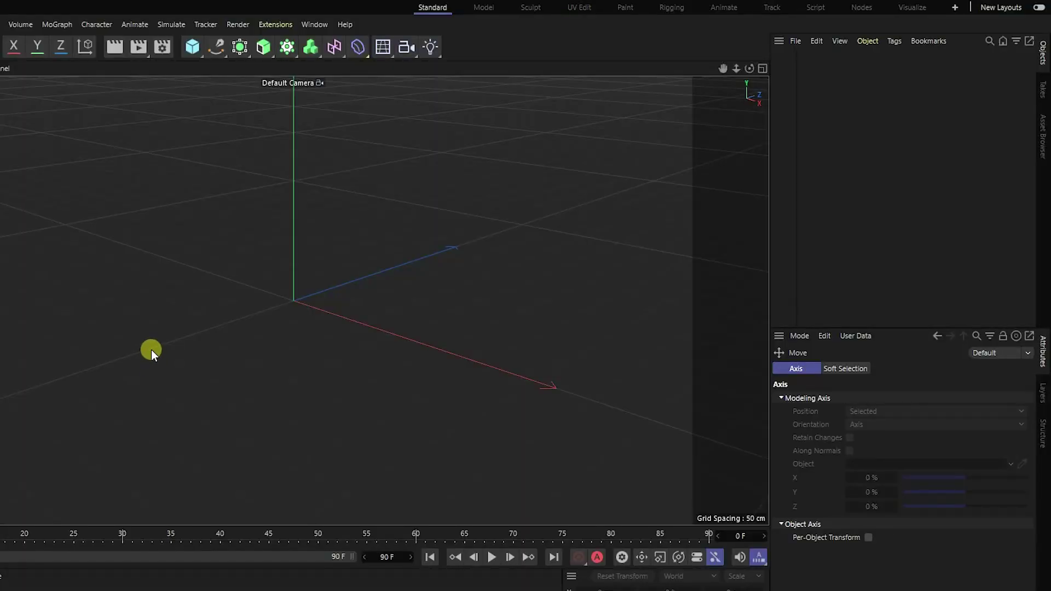
Add a sphere with a 12 cm radius and 36 segments.
{"action": "left_click", "coordinate": [197, 55]}
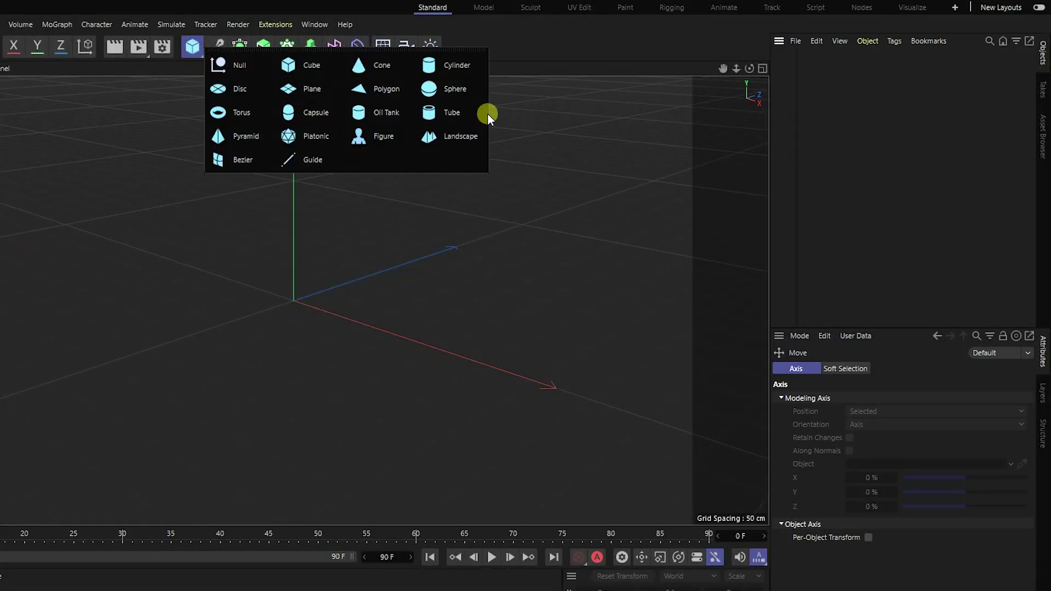
{"action": "left_click", "coordinate": [462, 92]}
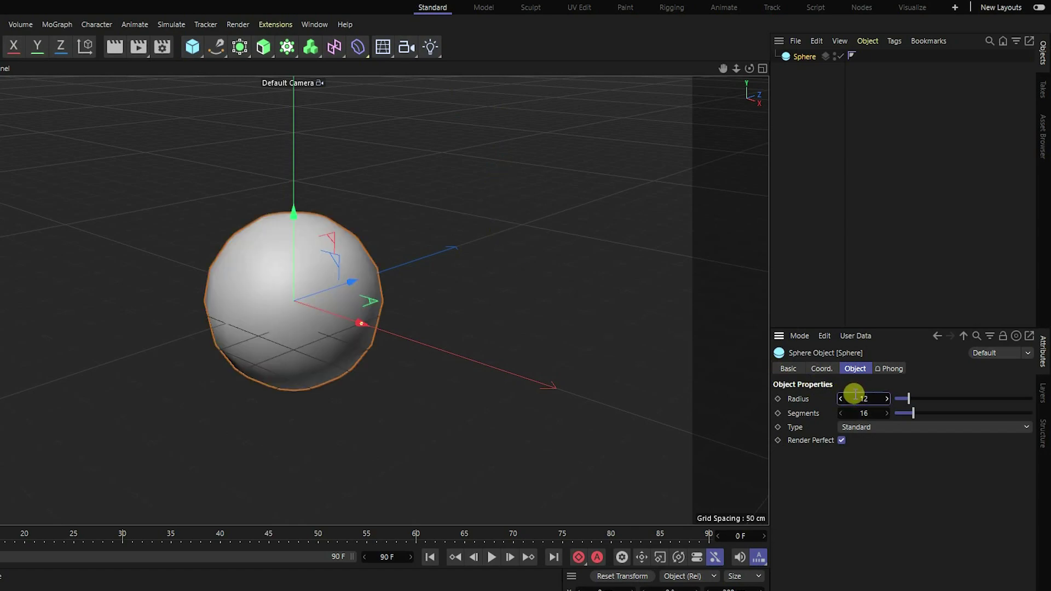
{"action": "key", "text": "Return"}
{"action": "scroll", "coordinate": [288, 278], "scroll_direction": "up", "scroll_amount": 3}
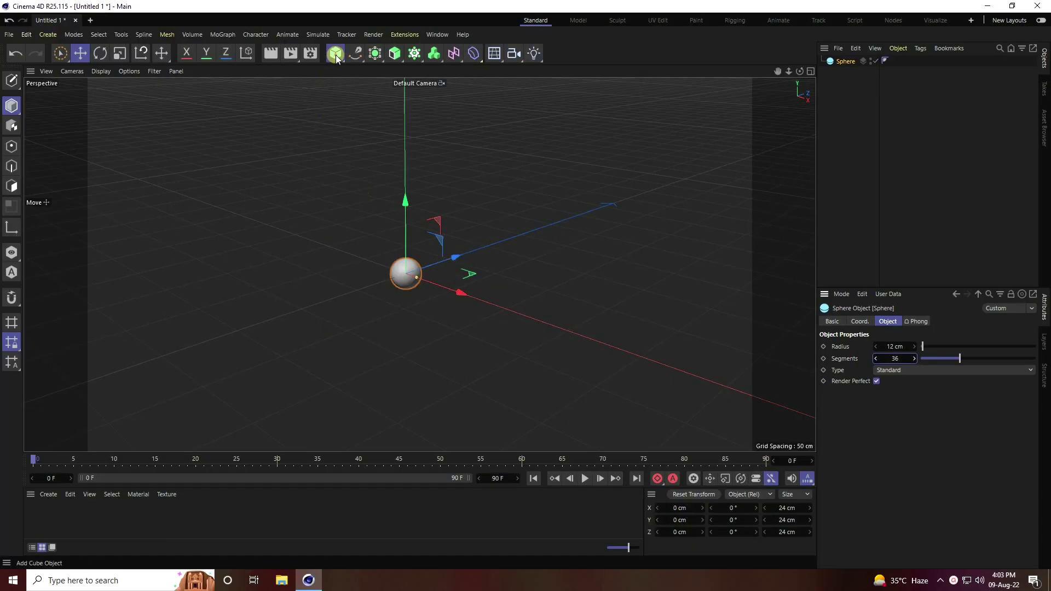
Add a Null, parent the Sphere under it, and collapse the Null.
{"action": "left_click", "coordinate": [336, 53]}
{"action": "left_click", "coordinate": [376, 71]}
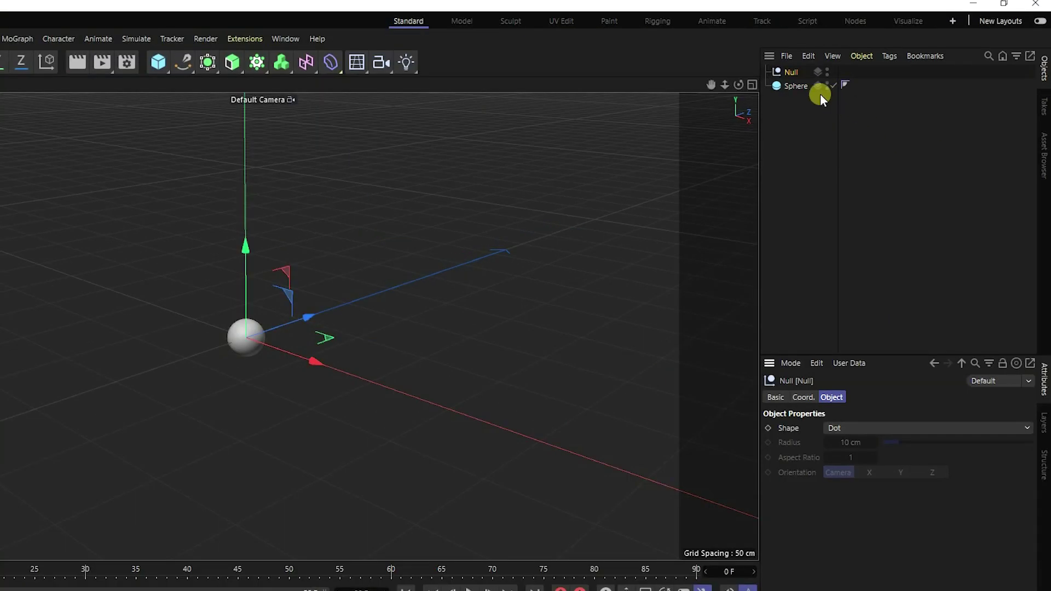
{"action": "left_click", "coordinate": [797, 87]}
{"action": "left_click_drag", "start_coordinate": [793, 88], "coordinate": [792, 72]}
{"action": "left_click", "coordinate": [766, 72]}
{"action": "left_click", "coordinate": [765, 71]}
Give the Null a Vibrate animation tag and view the scene front-on.
{"action": "right_click", "coordinate": [792, 74]}
{"action": "mouse_move", "coordinate": [816, 47]}
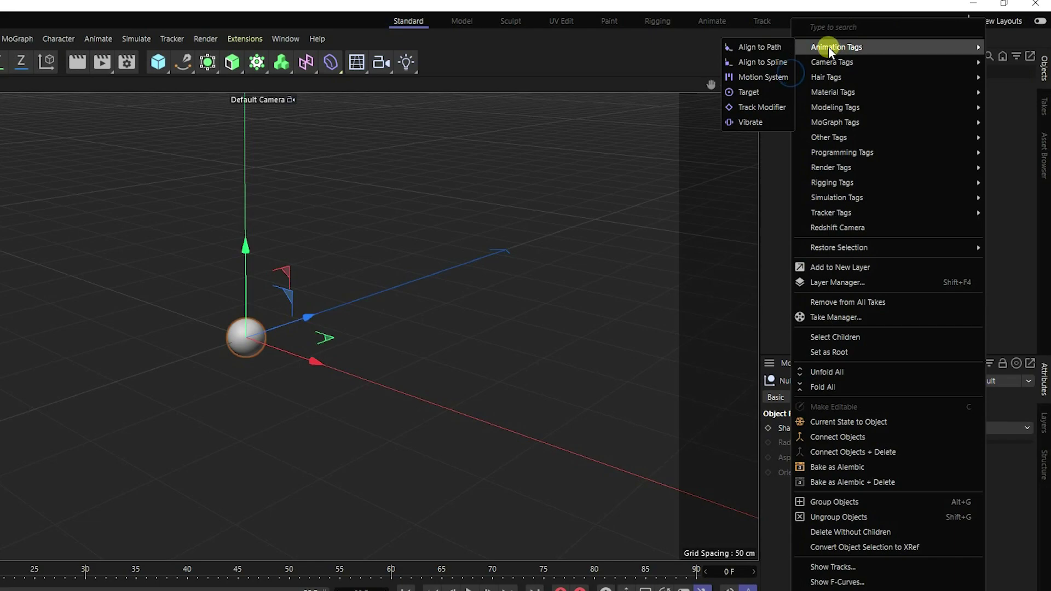
{"action": "left_click", "coordinate": [750, 123]}
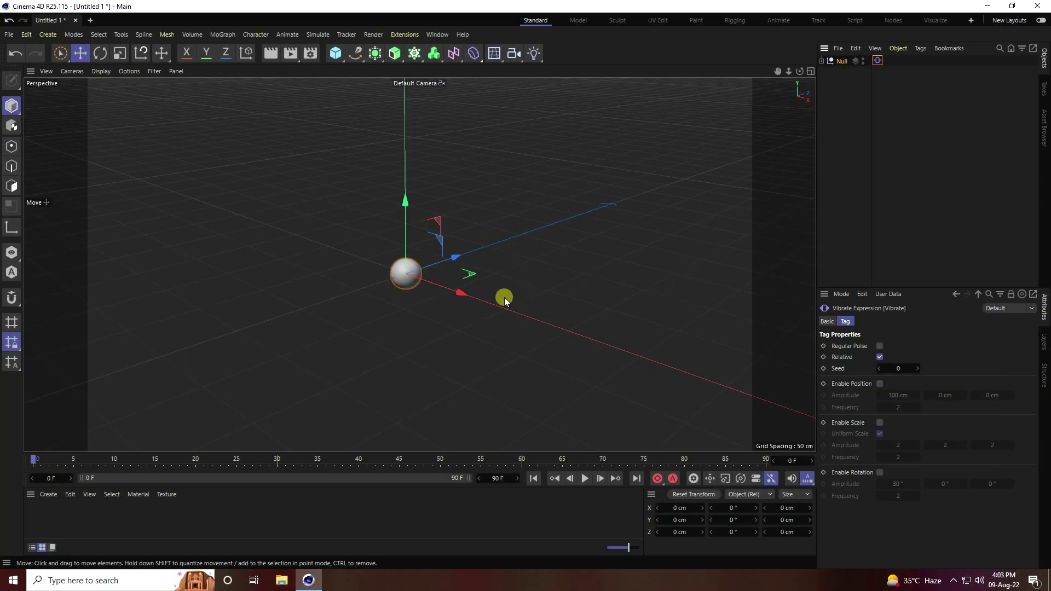
{"action": "left_click_drag", "start_coordinate": [523, 316], "coordinate": [596, 299], "text": "alt"}
Enable position vibration with 250 cm amplitude on X, Y and Z, and frequency 0.4.
{"action": "left_click", "coordinate": [831, 410]}
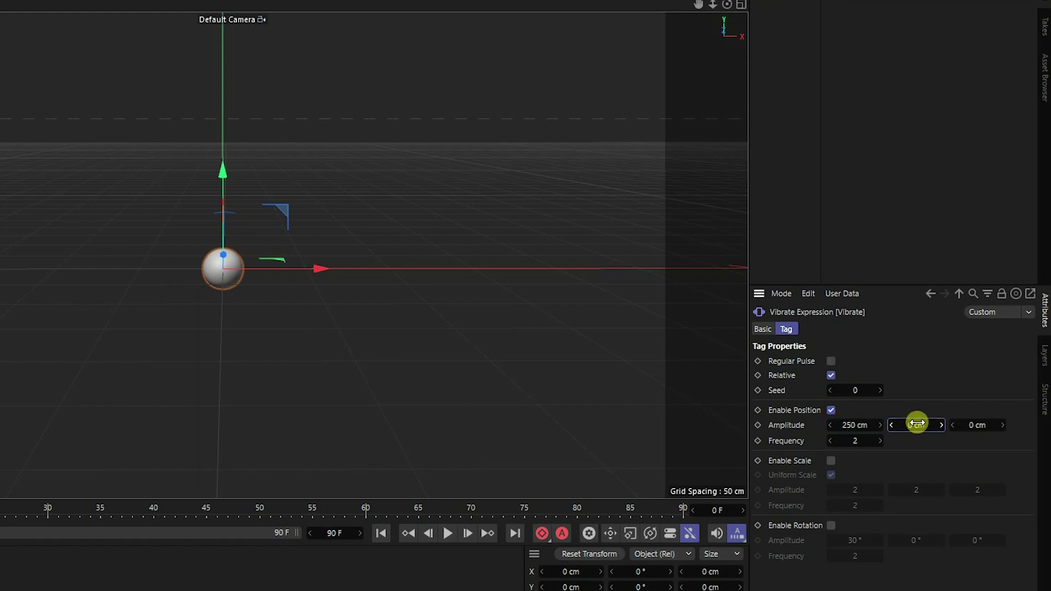
{"action": "key", "text": "Return"}
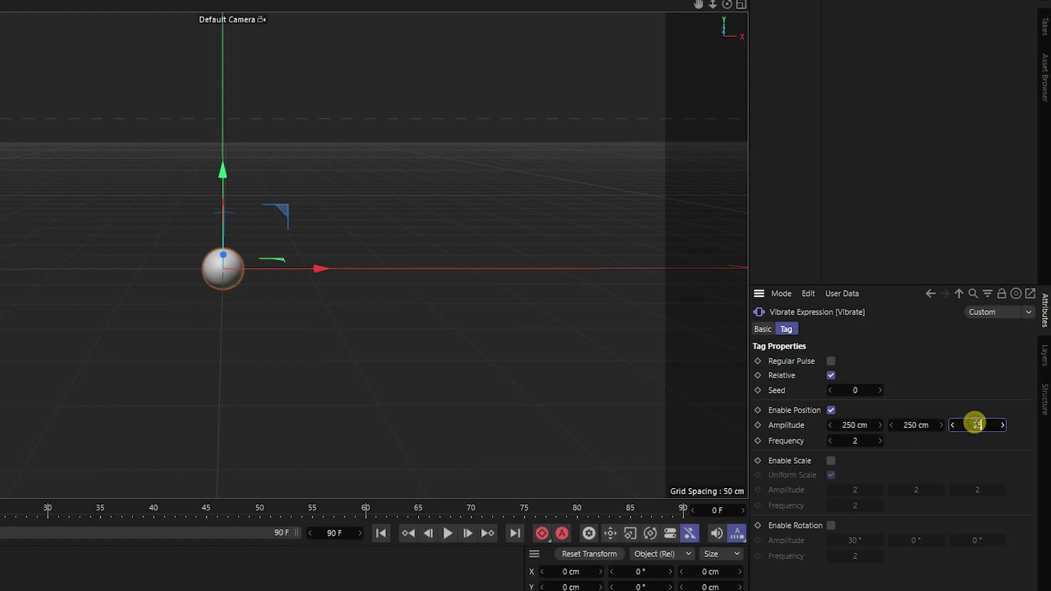
{"action": "key", "text": "Return"}
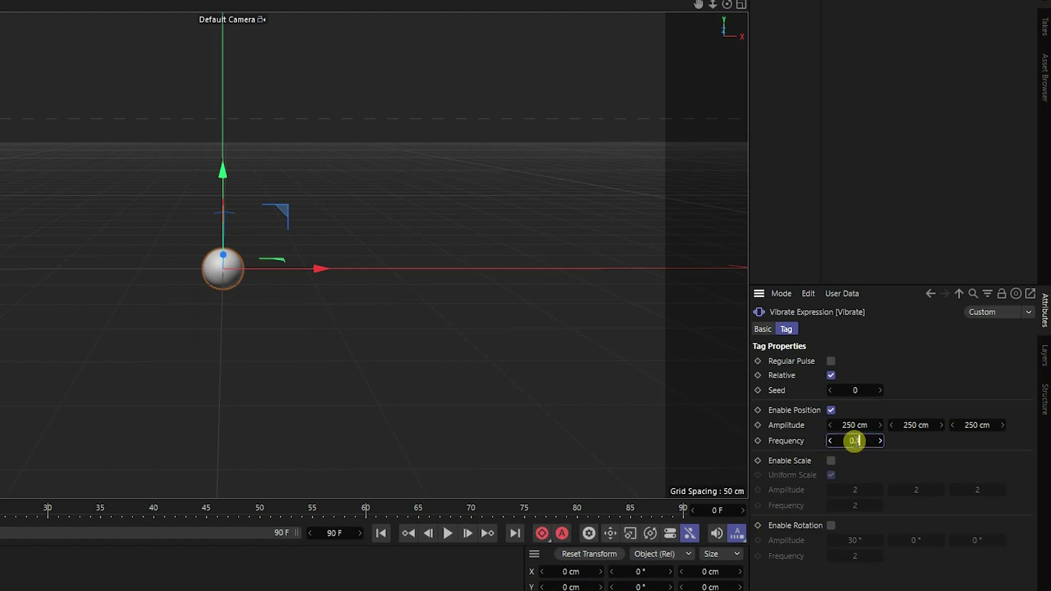
{"action": "key", "text": "Return"}
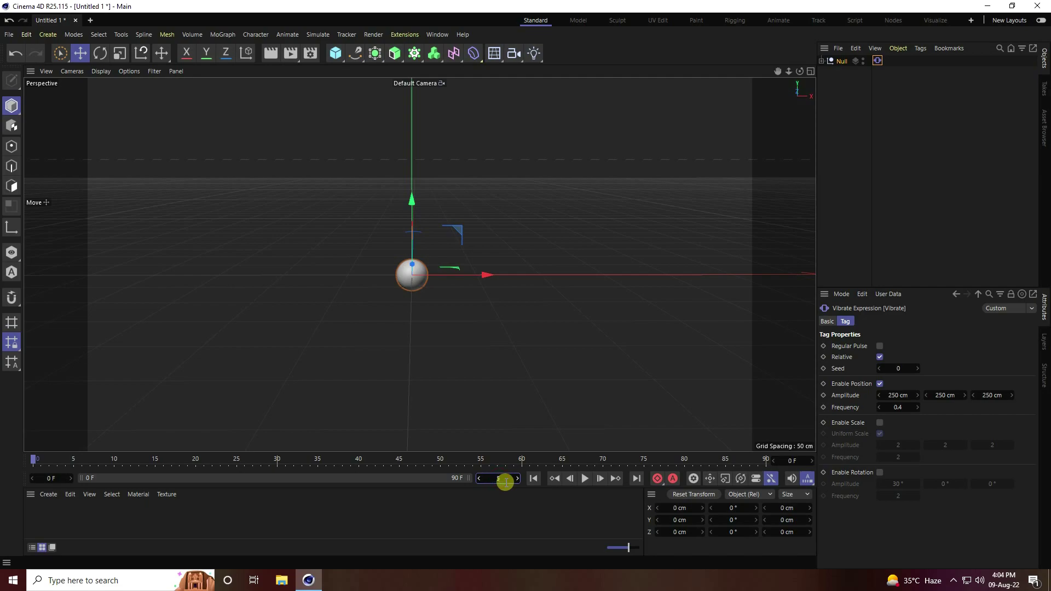
Set the animation end frame to 600 and play from the start.
{"action": "key", "text": "Return"}
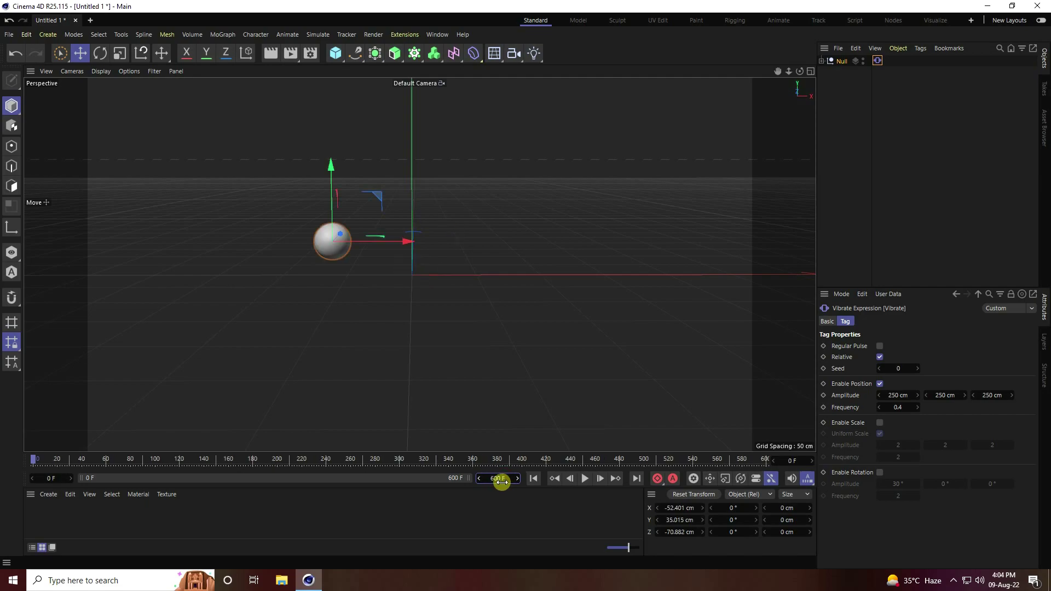
{"action": "left_click", "coordinate": [534, 479]}
{"action": "left_click", "coordinate": [581, 480]}
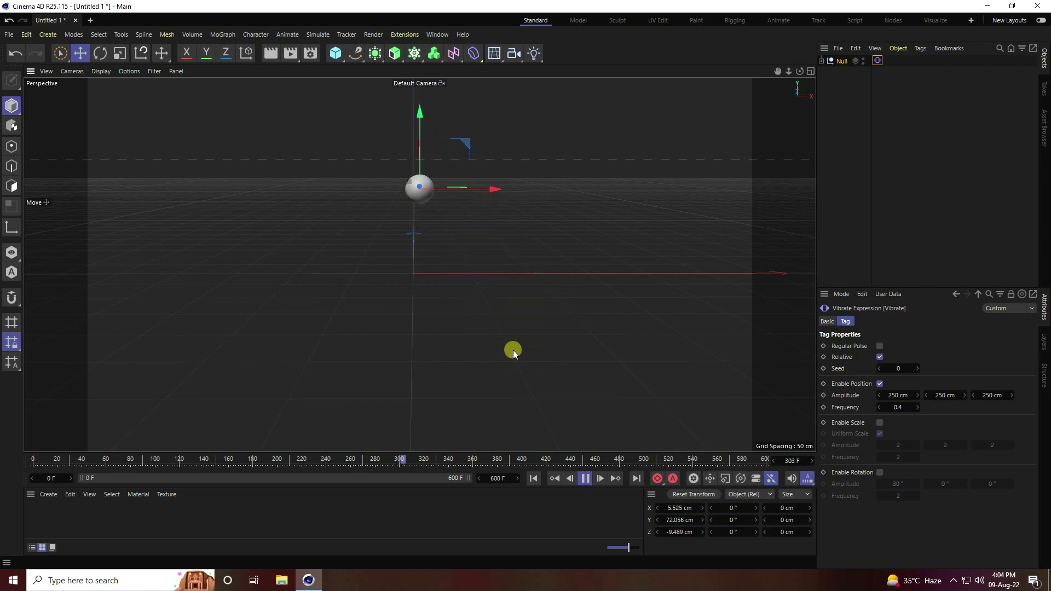
Stop playback, rewind to frame 0, and add a MoGraph Tracer following the Null.
{"action": "left_click", "coordinate": [586, 479]}
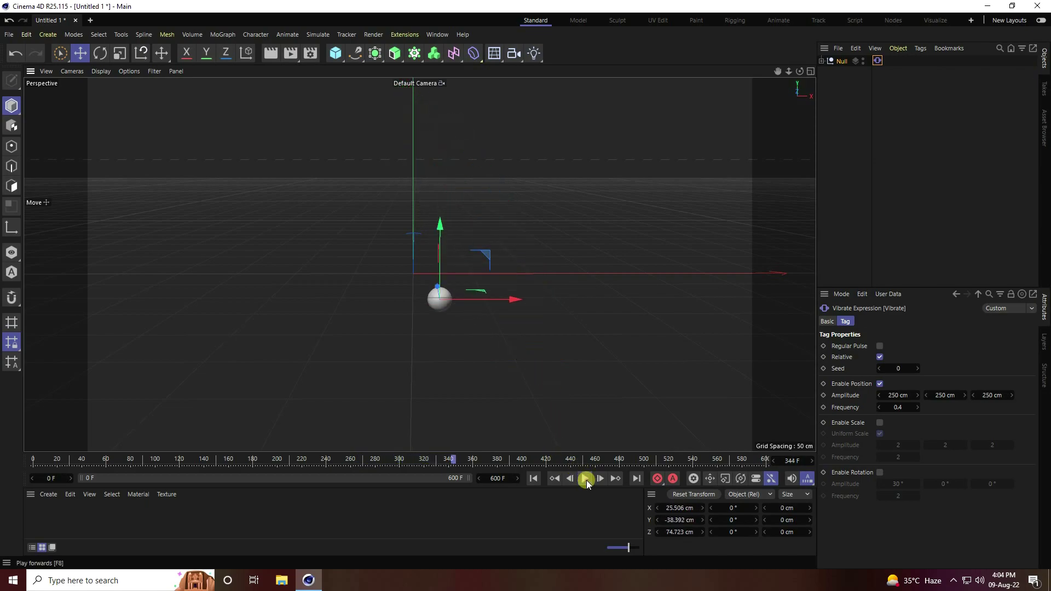
{"action": "left_click", "coordinate": [534, 479]}
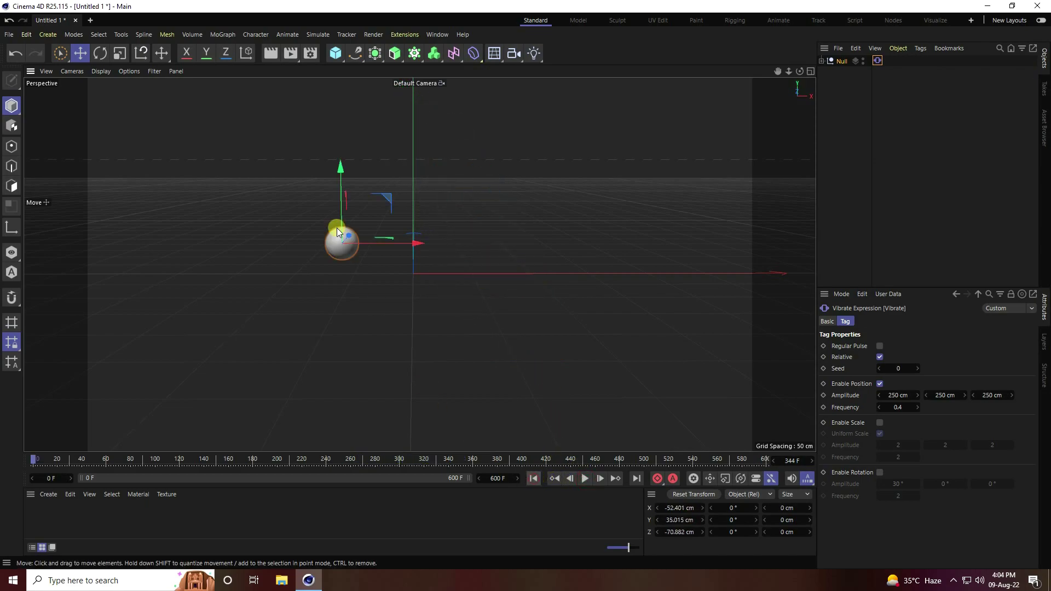
{"action": "left_click", "coordinate": [842, 63]}
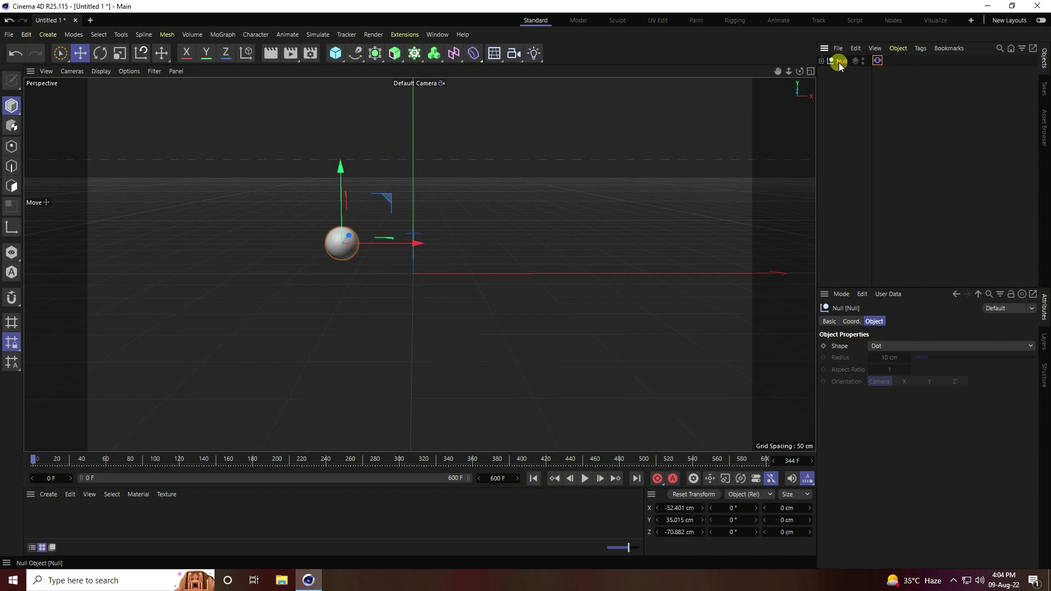
{"action": "left_click", "coordinate": [232, 33]}
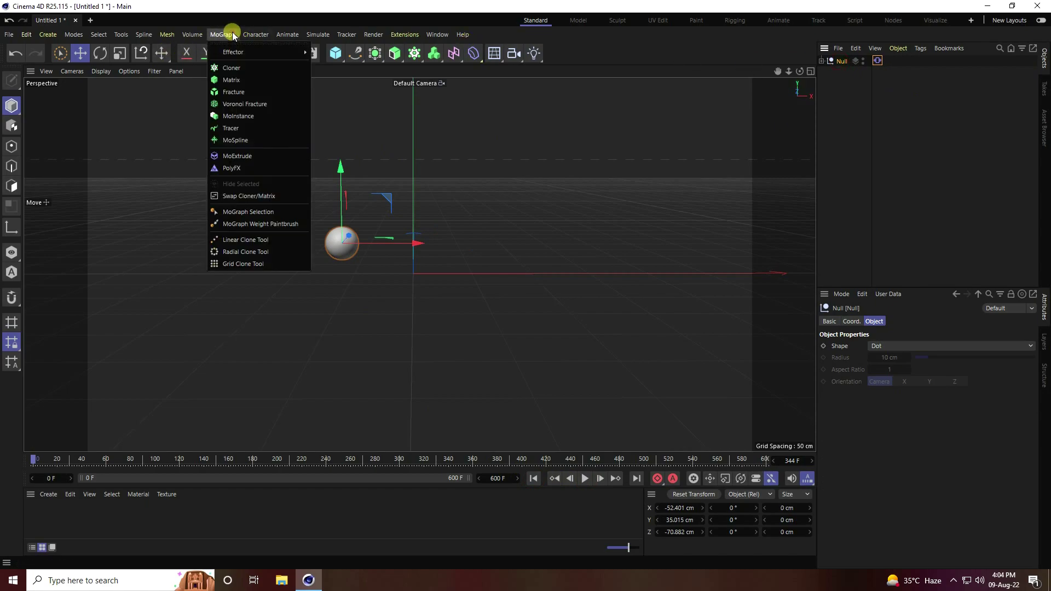
{"action": "left_click", "coordinate": [247, 128]}
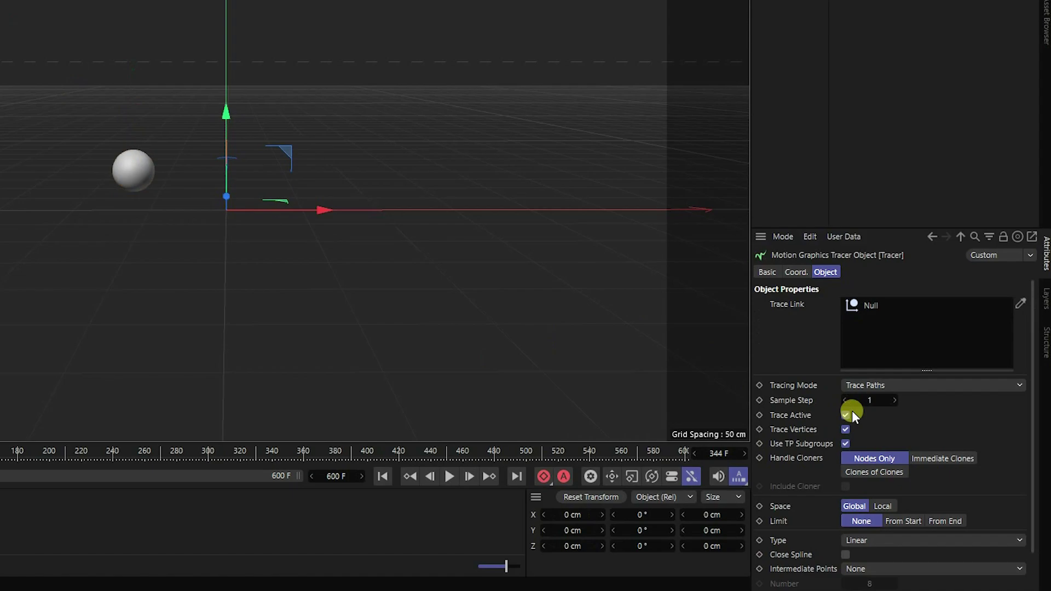
Limit the Tracer From End to 50 with Natural intermediate points, Number 4.
{"action": "left_click", "coordinate": [944, 520]}
{"action": "scroll", "coordinate": [940, 518], "scroll_direction": "down", "scroll_amount": 2}
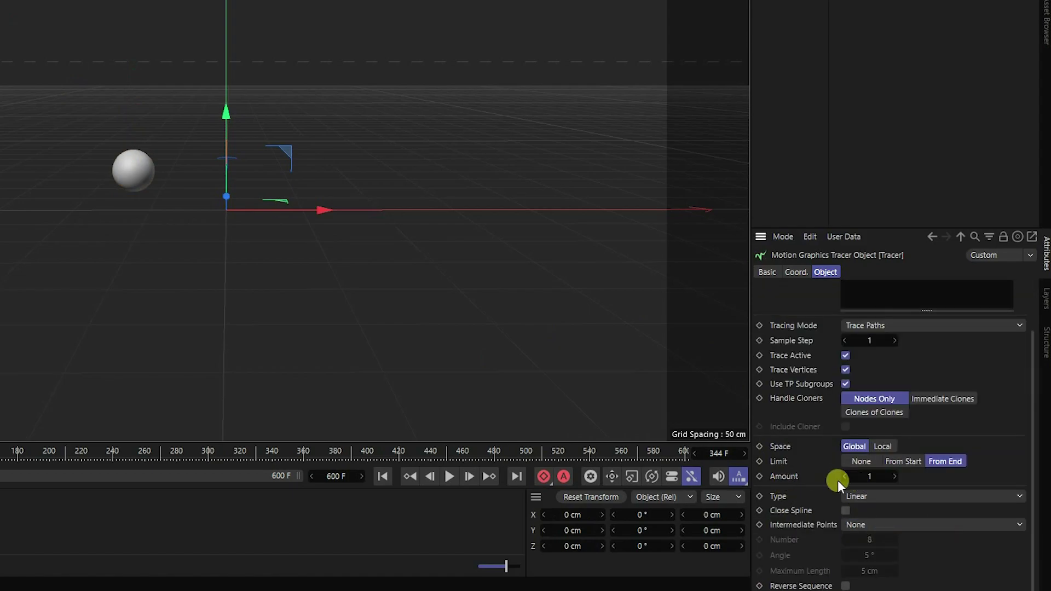
{"action": "left_click", "coordinate": [860, 479]}
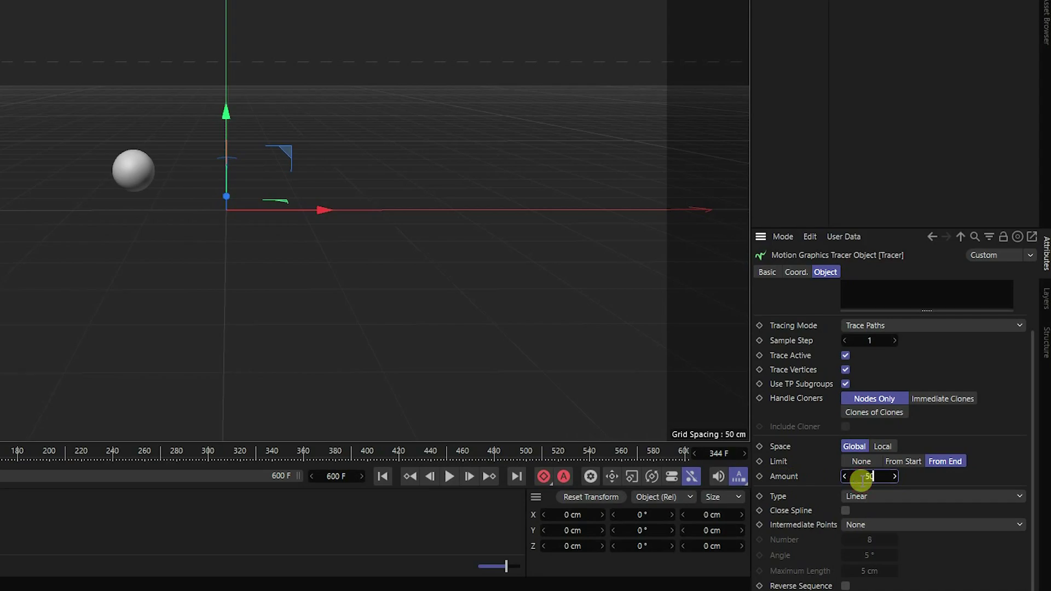
{"action": "left_click", "coordinate": [383, 476]}
{"action": "left_click", "coordinate": [449, 476]}
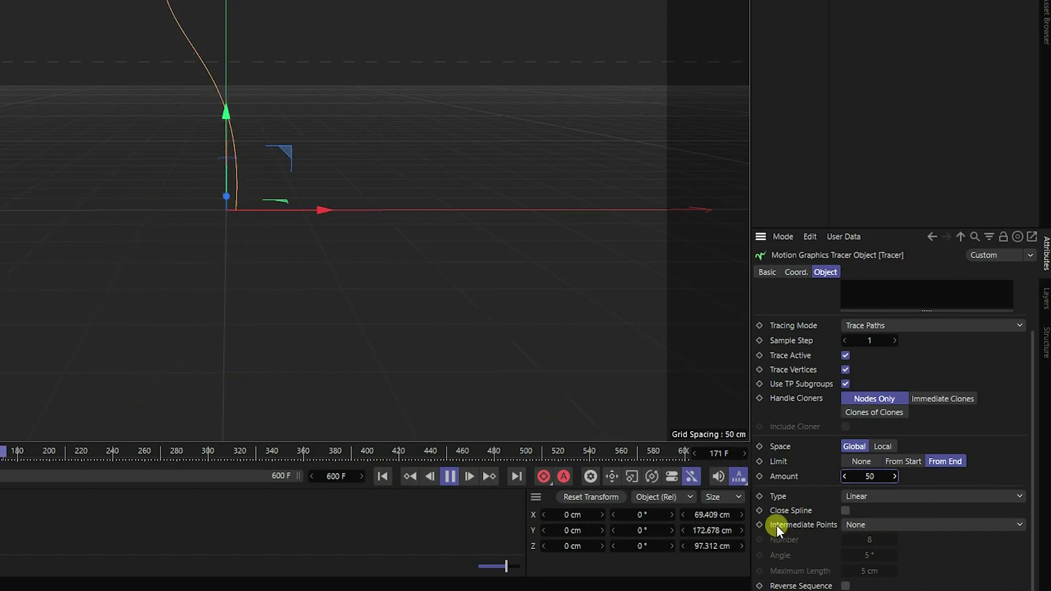
{"action": "left_click", "coordinate": [882, 525]}
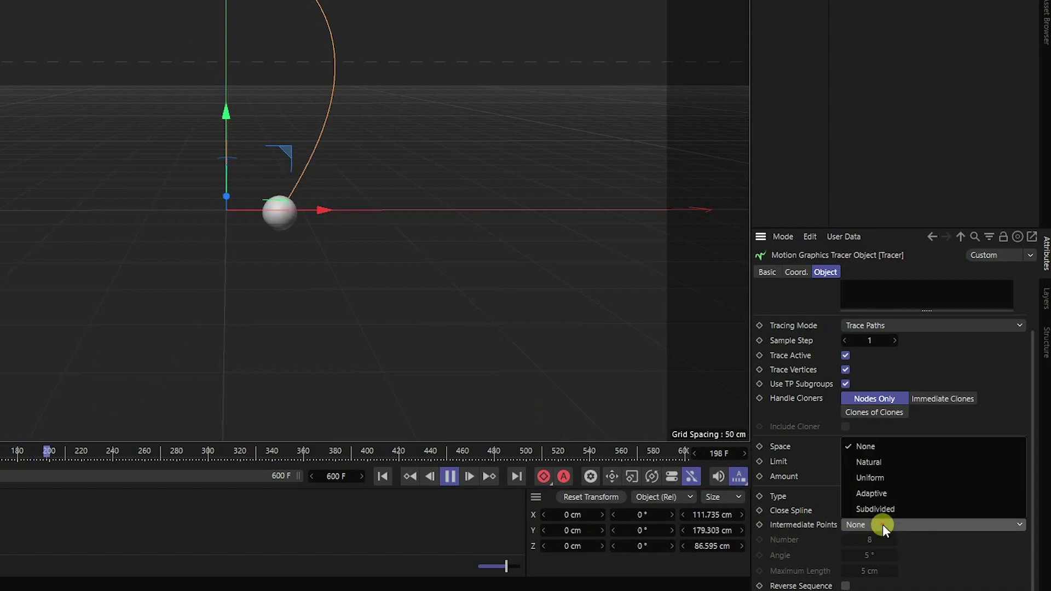
{"action": "left_click", "coordinate": [883, 462]}
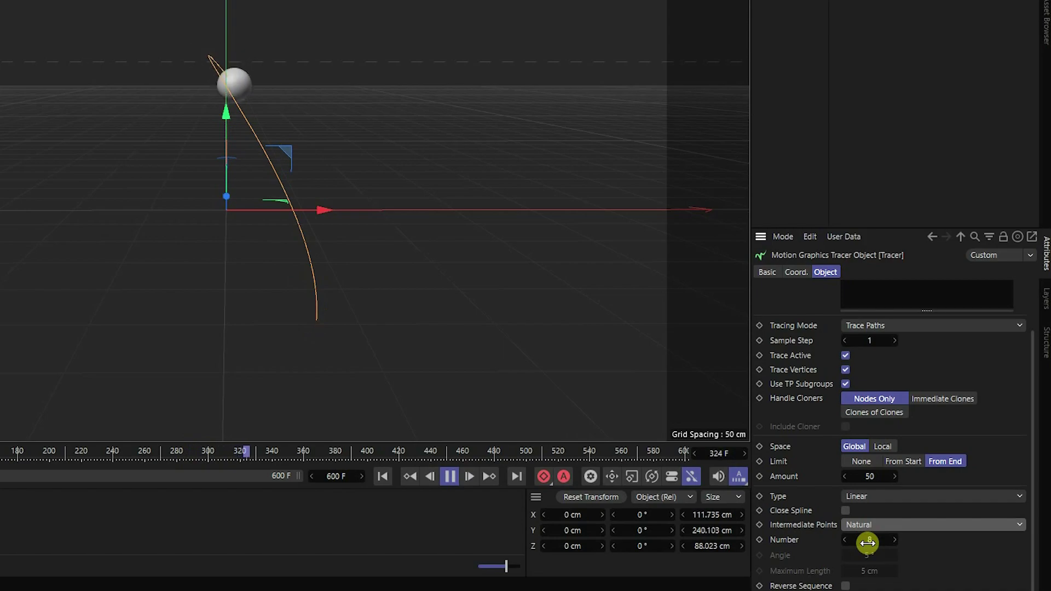
{"action": "left_click_drag", "start_coordinate": [846, 541], "coordinate": [842, 540]}
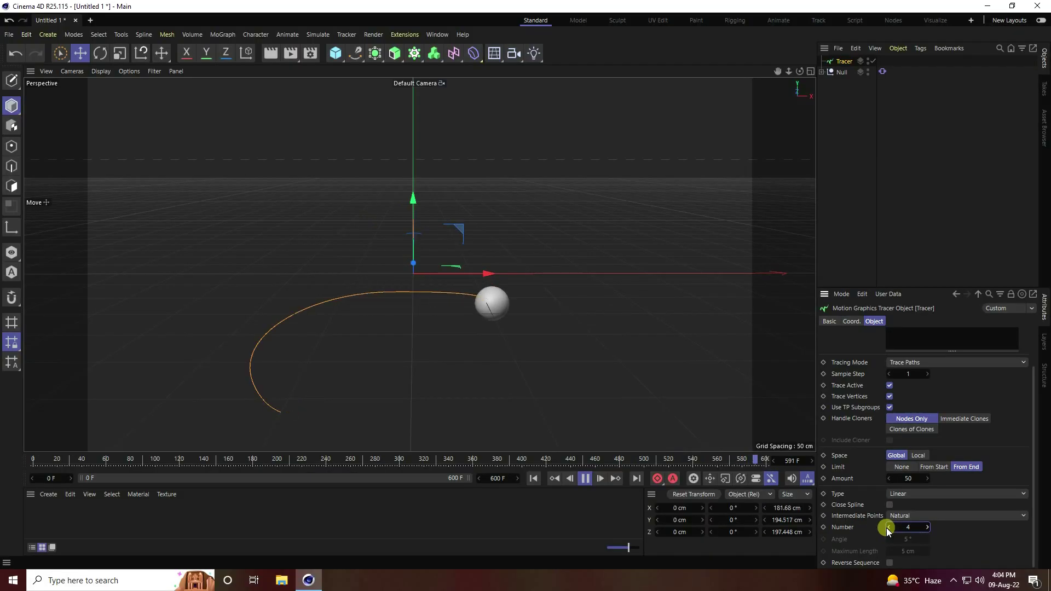
Stop and rewind the animation, then add a Circle spline with a 4 cm radius.
{"action": "left_click", "coordinate": [585, 479]}
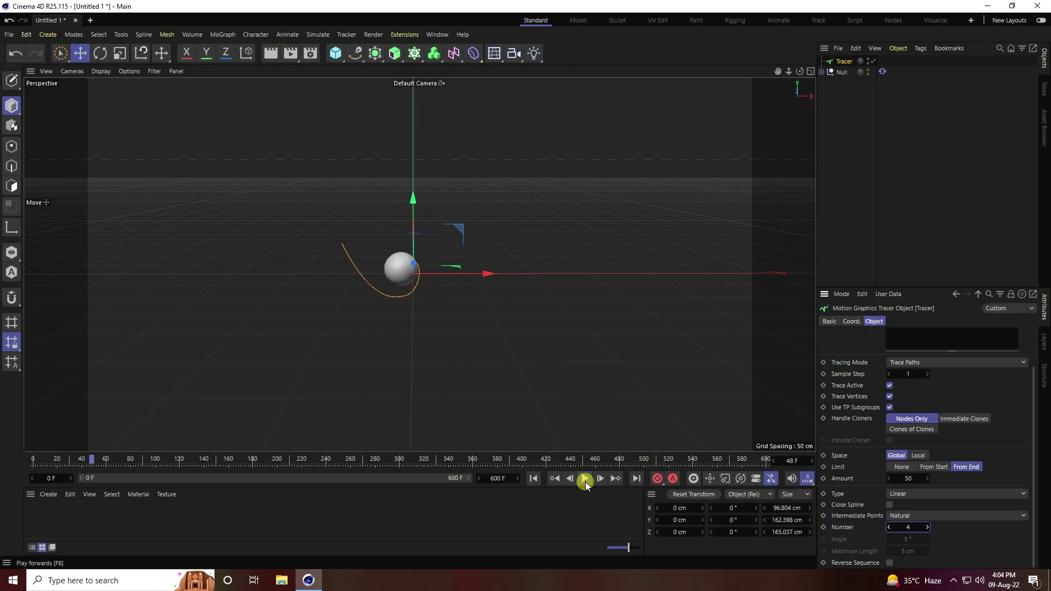
{"action": "left_click", "coordinate": [529, 478]}
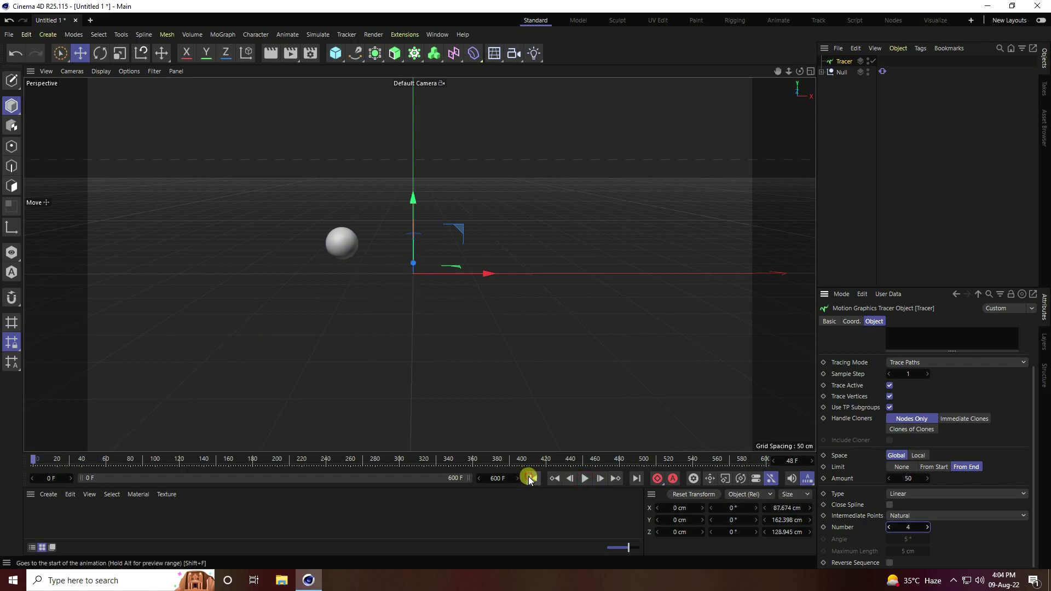
{"action": "left_click", "coordinate": [355, 53]}
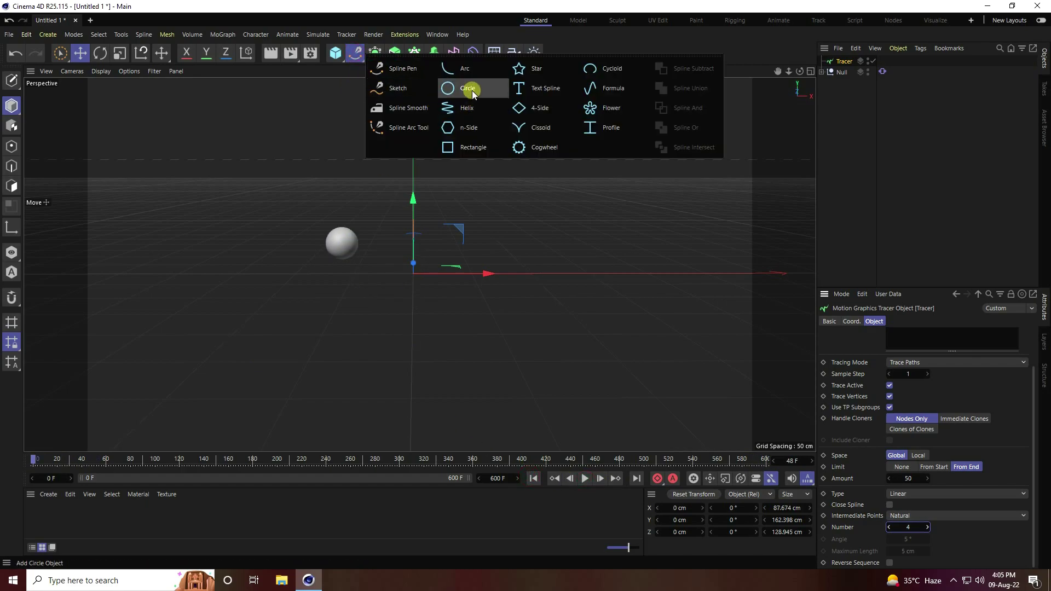
{"action": "left_click", "coordinate": [472, 92]}
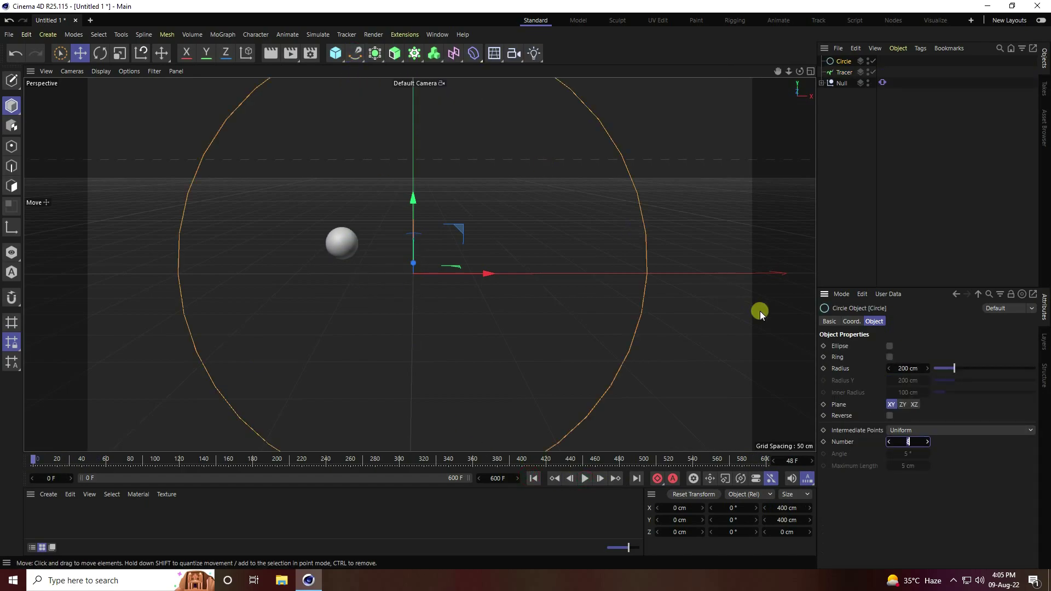
{"action": "left_click", "coordinate": [908, 368]}
{"action": "type", "text": "4"}
{"action": "key", "text": "Return"}
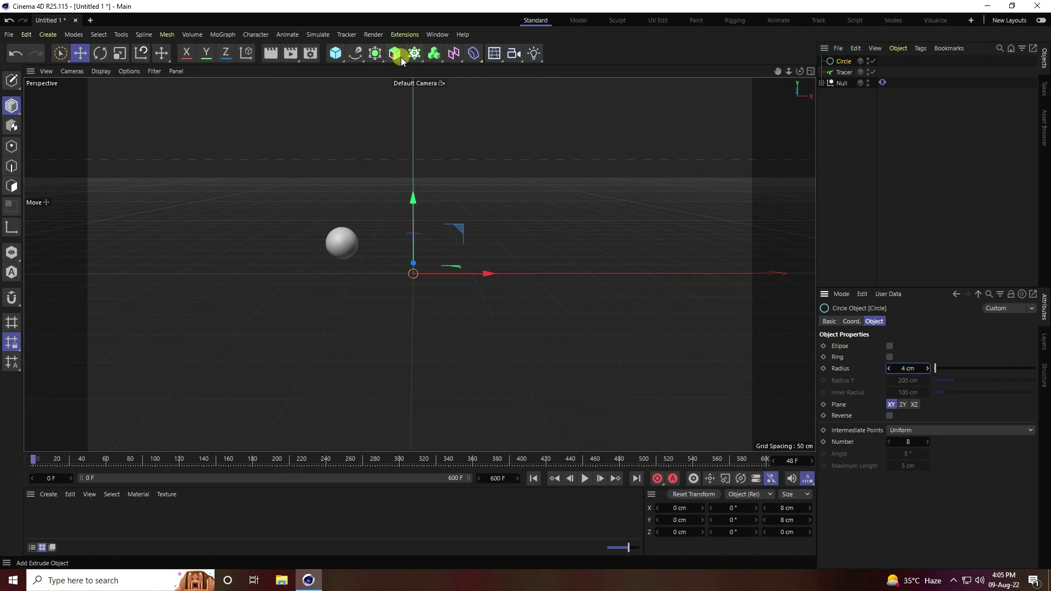
Add a Sweep holding the Circle and Tracer, then play to grow the tube.
{"action": "left_click_drag", "start_coordinate": [401, 57], "coordinate": [444, 129]}
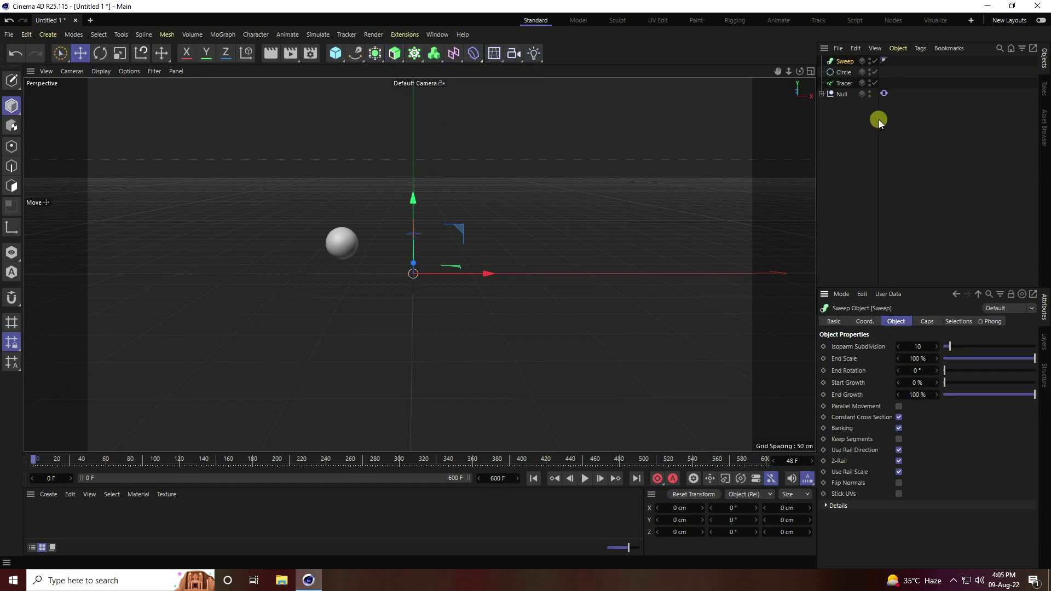
{"action": "left_click_drag", "start_coordinate": [879, 120], "coordinate": [903, 115]}
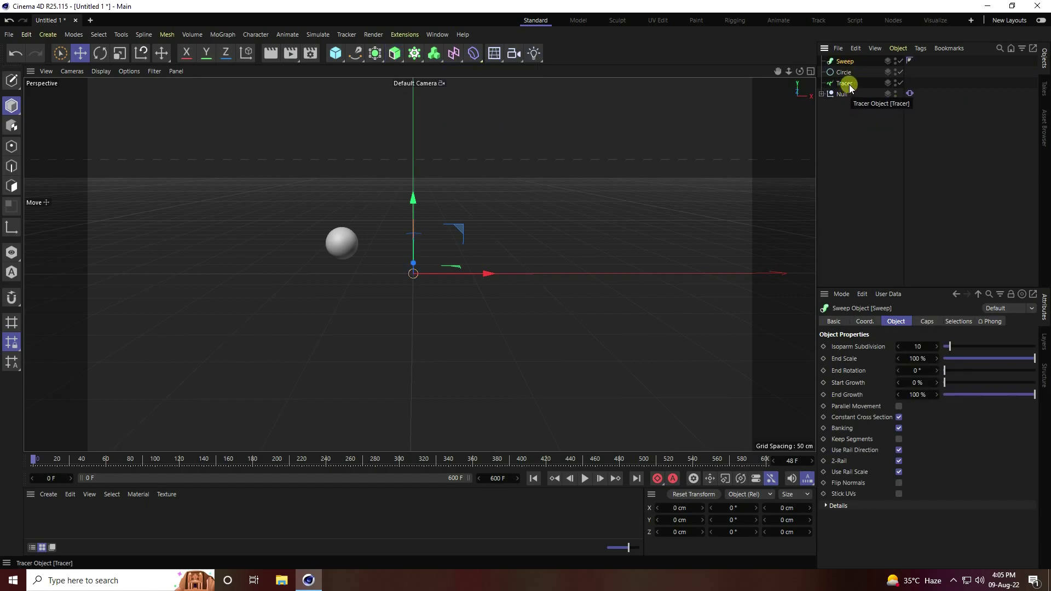
{"action": "left_click_drag", "start_coordinate": [858, 84], "coordinate": [835, 68]}
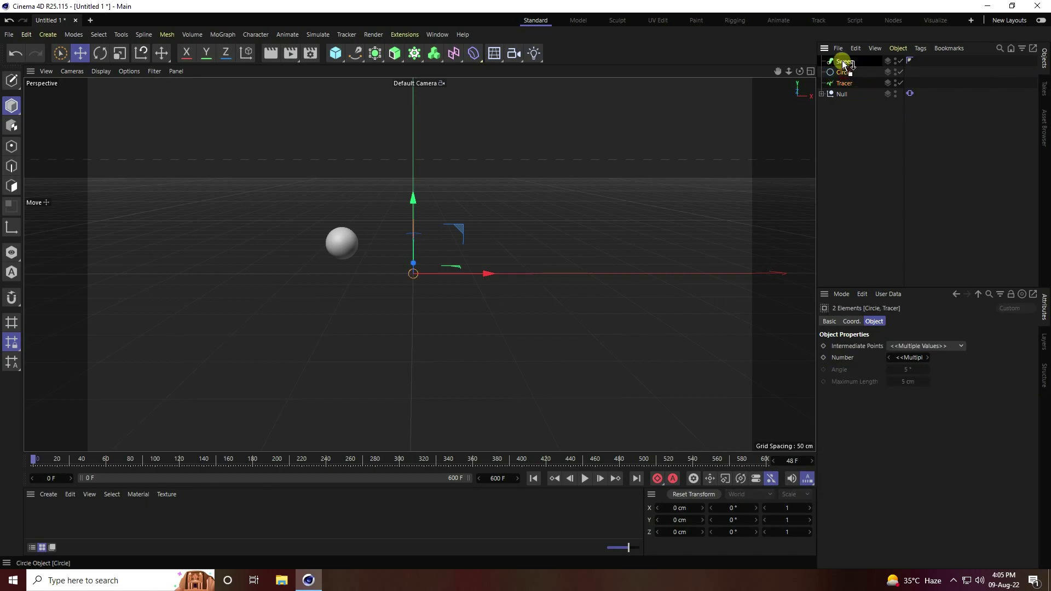
{"action": "left_click", "coordinate": [835, 60]}
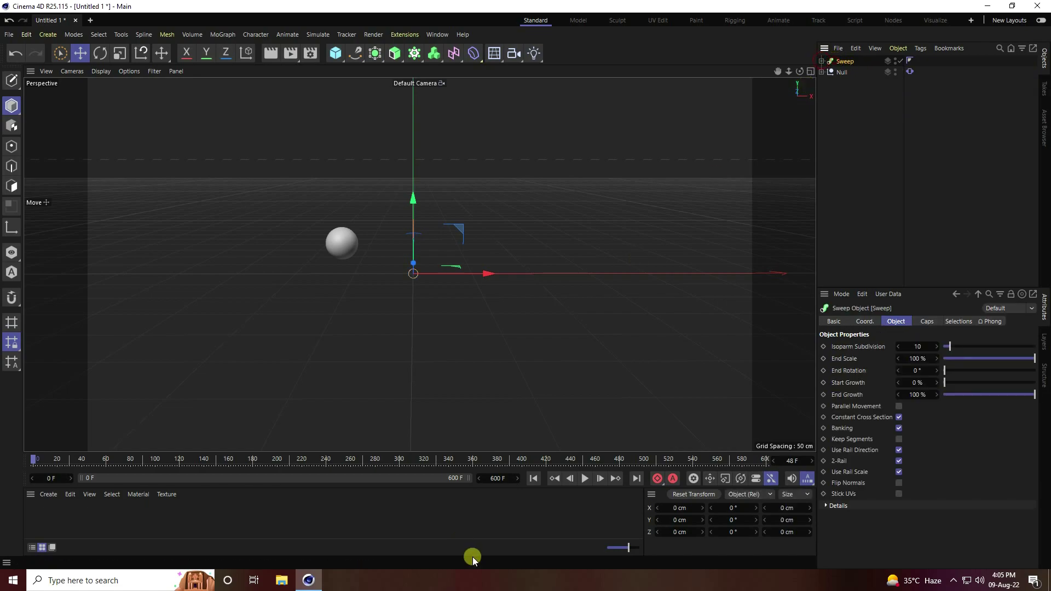
{"action": "left_click", "coordinate": [585, 478]}
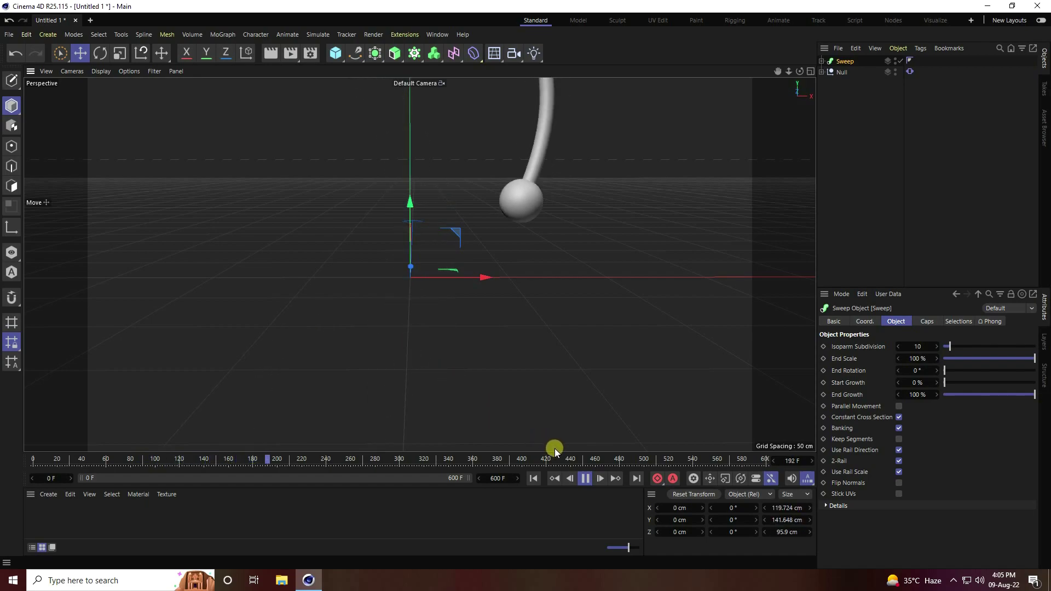
Stop at frame 213 and pull the Sweep's Scale detail curve start toward 0.
{"action": "left_click", "coordinate": [585, 479]}
{"action": "left_click_drag", "start_coordinate": [560, 432], "coordinate": [413, 396], "text": "alt"}
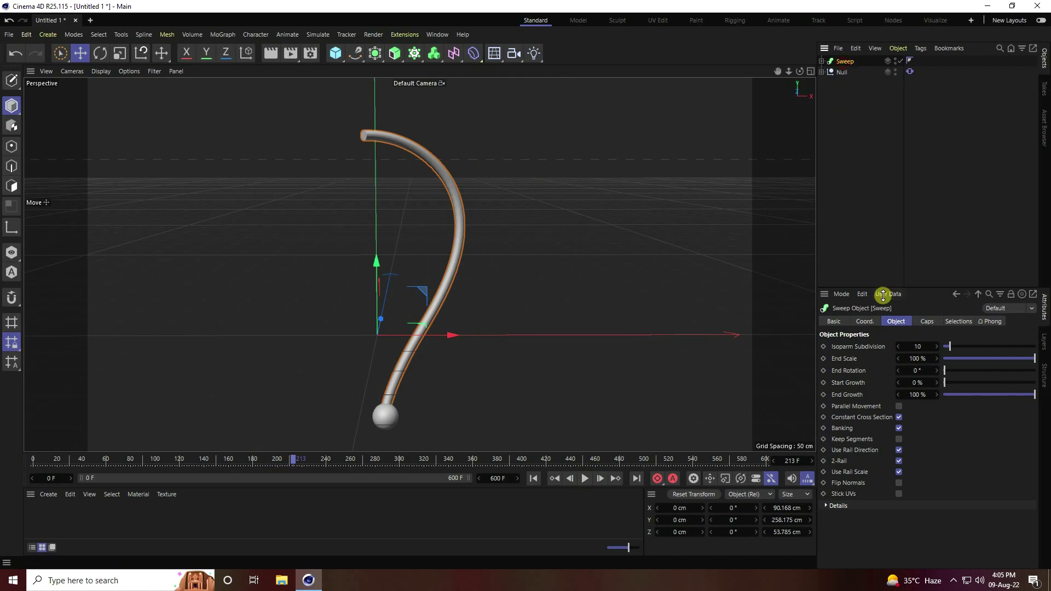
{"action": "left_click", "coordinate": [838, 507]}
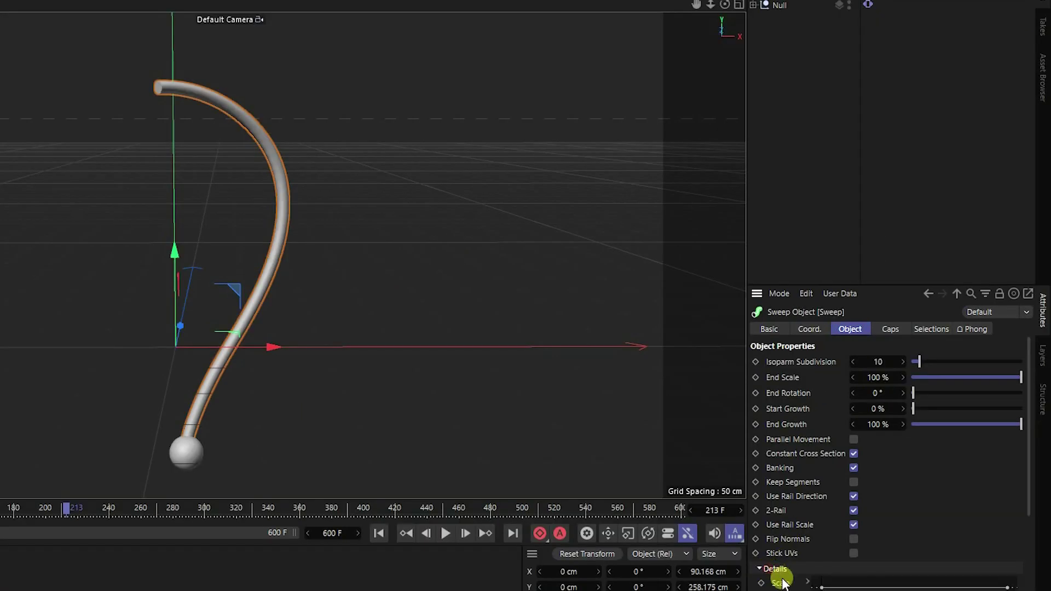
{"action": "scroll", "coordinate": [783, 580], "scroll_direction": "down", "scroll_amount": 5}
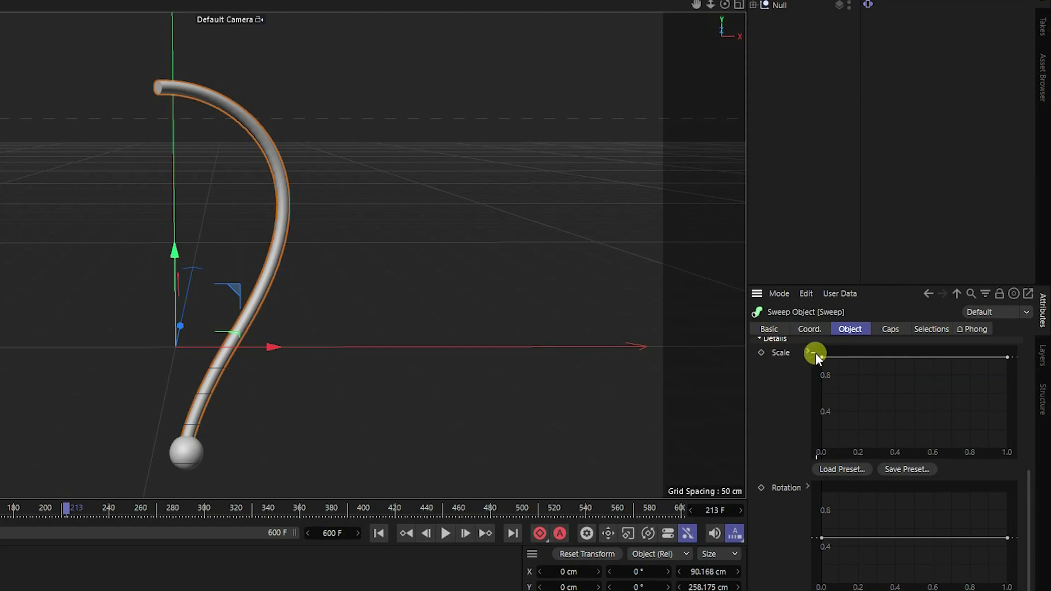
{"action": "left_click_drag", "start_coordinate": [815, 353], "coordinate": [791, 448]}
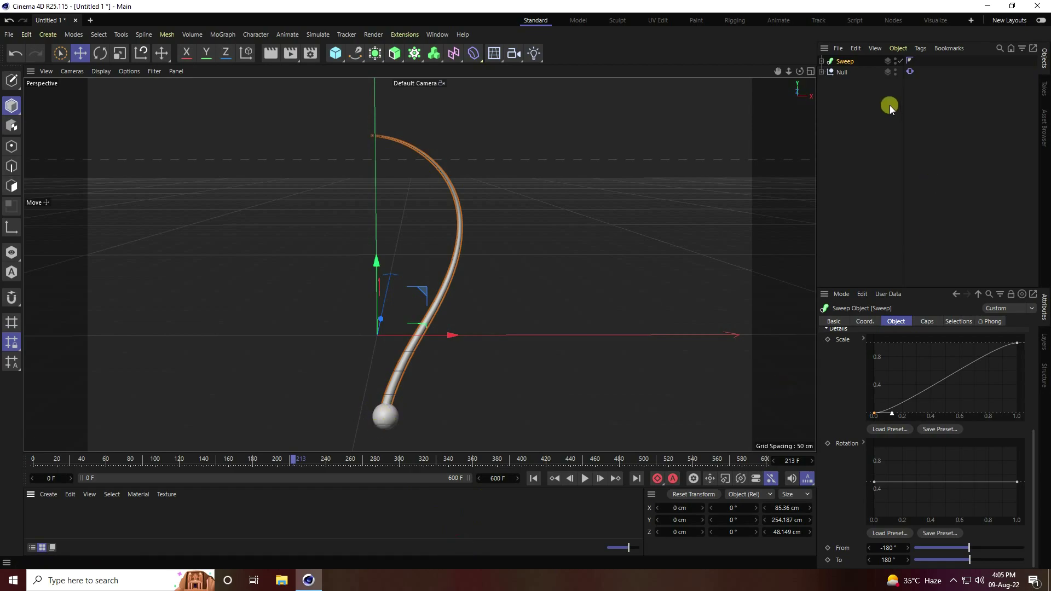
Select the Sphere inside the Null and replay the animation, stopping at frame 147.
{"action": "left_click", "coordinate": [822, 71]}
{"action": "left_click", "coordinate": [852, 83]}
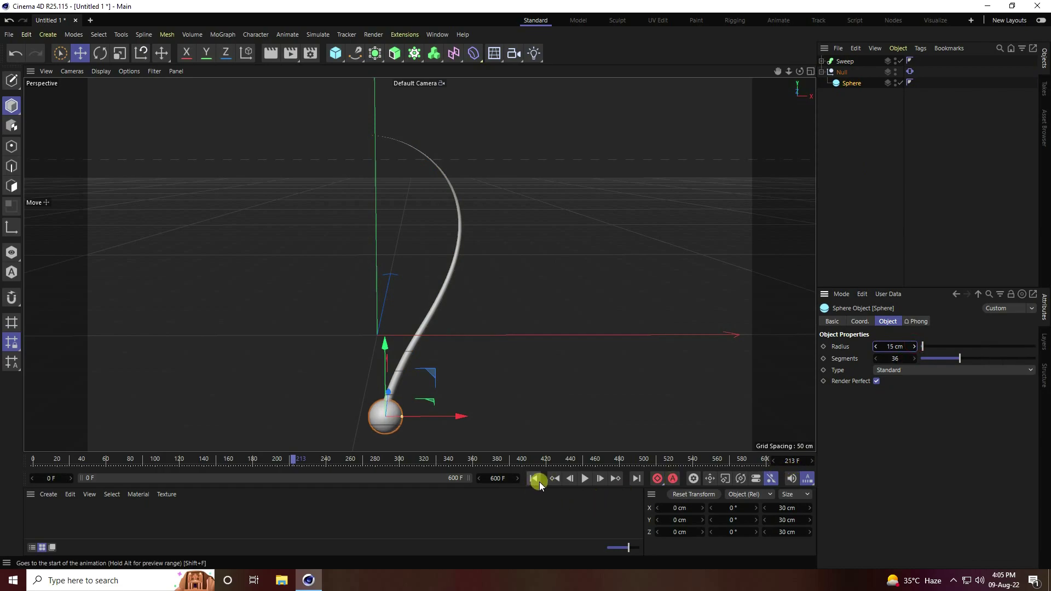
{"action": "left_click", "coordinate": [534, 478]}
{"action": "left_click", "coordinate": [584, 478]}
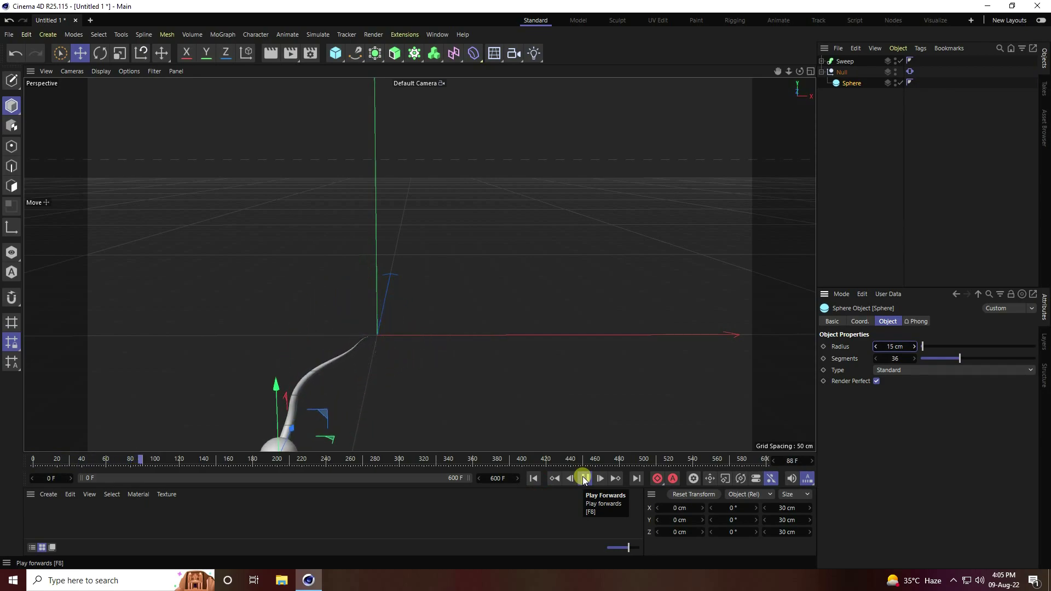
{"action": "left_click", "coordinate": [584, 479]}
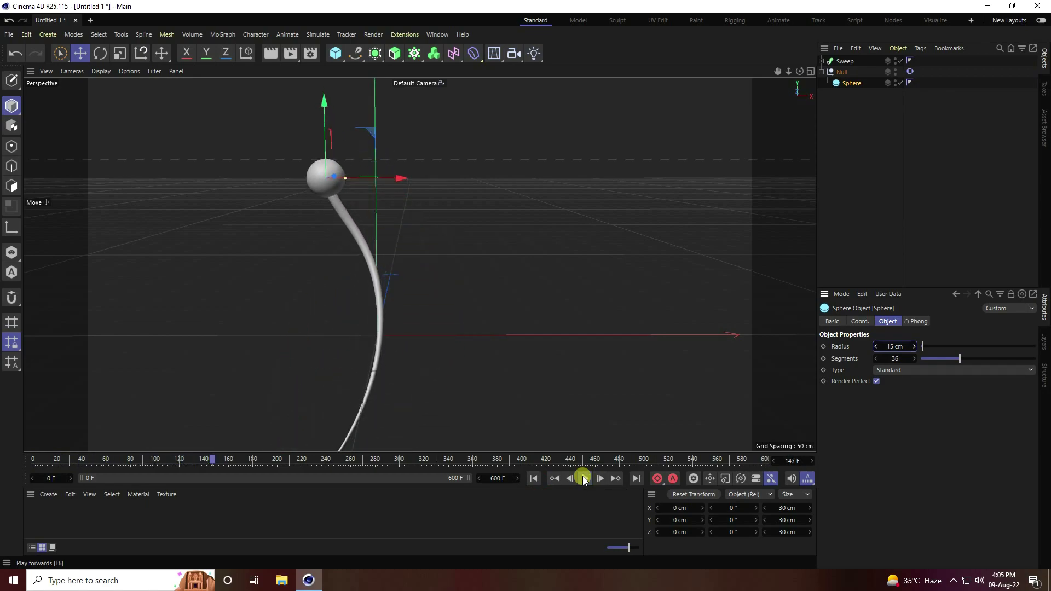
Switch the viewport to Gouraud Shading (Lines) and zoom in on the sphere.
{"action": "left_click", "coordinate": [103, 70]}
{"action": "left_click", "coordinate": [115, 102]}
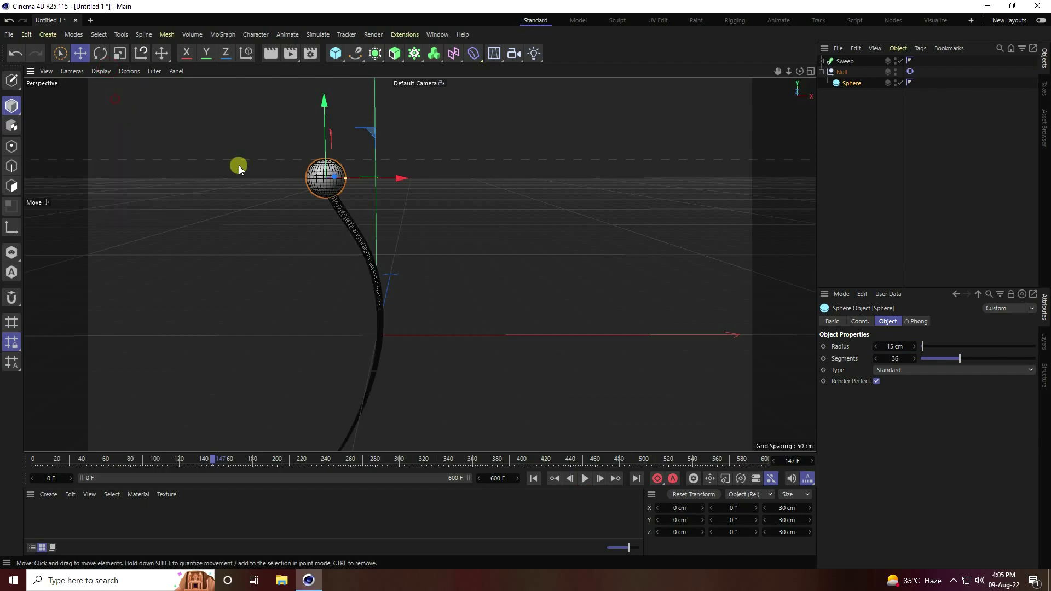
{"action": "scroll", "coordinate": [340, 186], "scroll_direction": "up", "scroll_amount": 8}
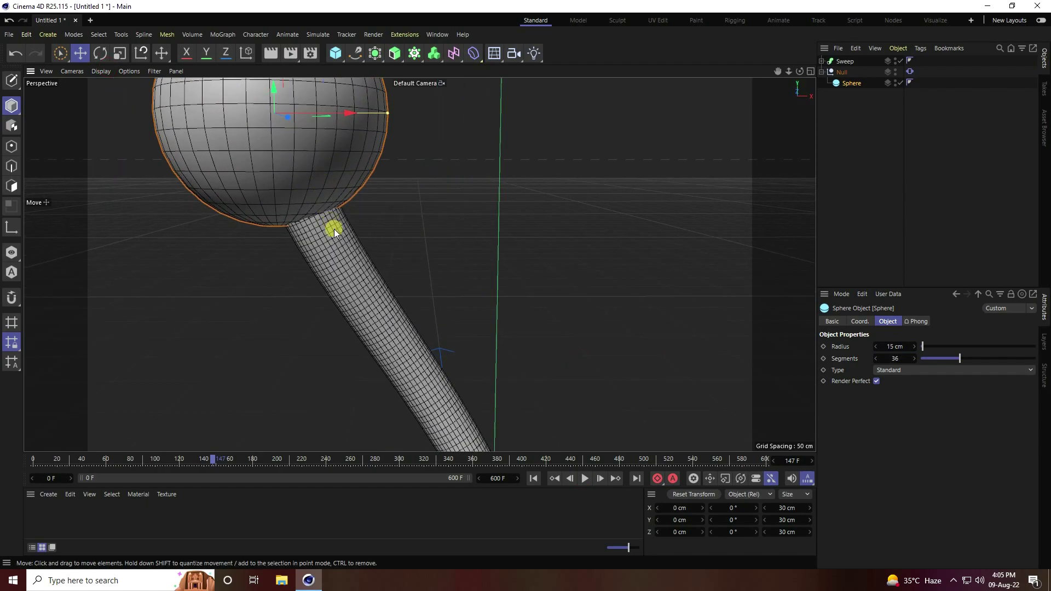
{"action": "scroll", "coordinate": [334, 232], "scroll_direction": "up", "scroll_amount": 2}
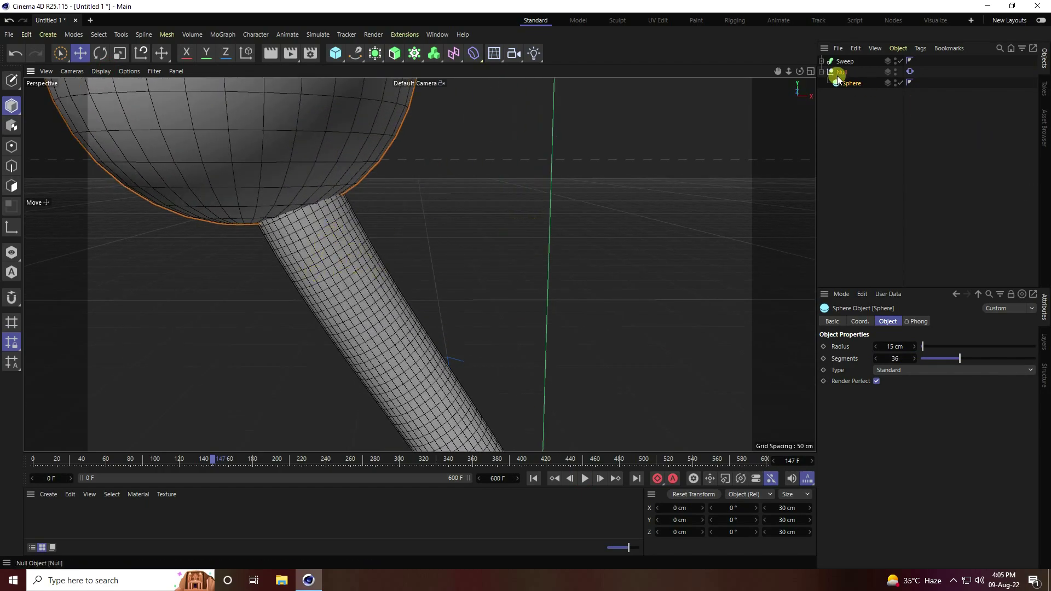
Set the Tracer's intermediate point Number to 2.
{"action": "left_click", "coordinate": [821, 65]}
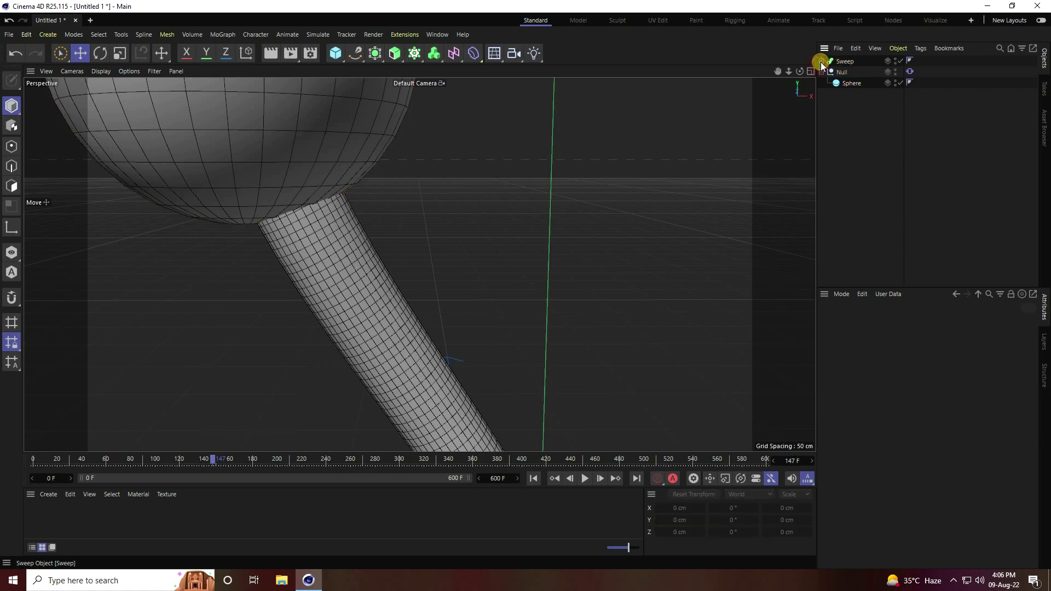
{"action": "left_click", "coordinate": [821, 62]}
{"action": "left_click", "coordinate": [851, 82]}
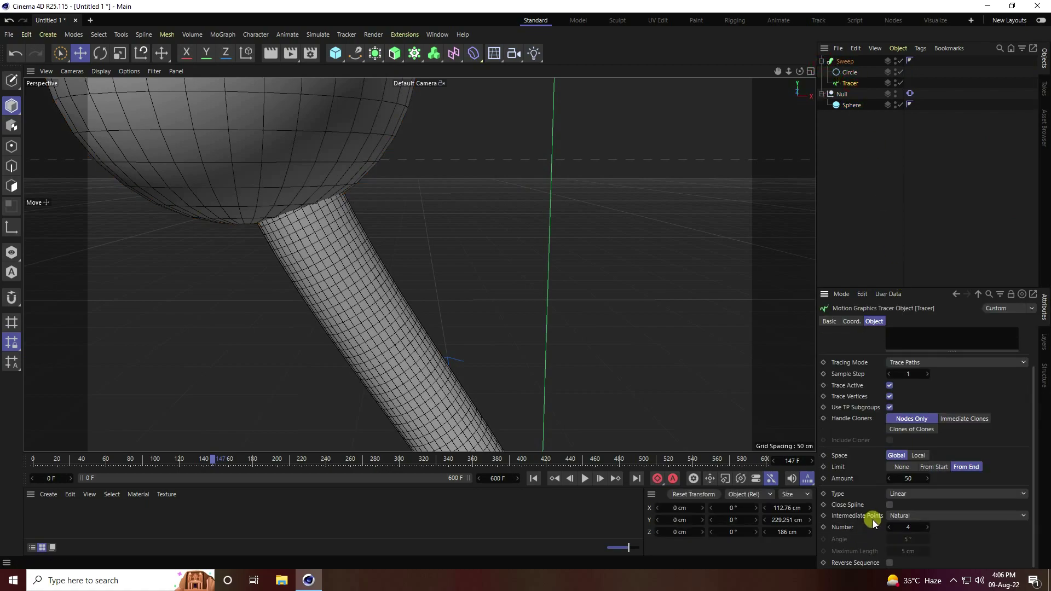
{"action": "left_click", "coordinate": [889, 527]}
{"action": "left_click", "coordinate": [890, 527]}
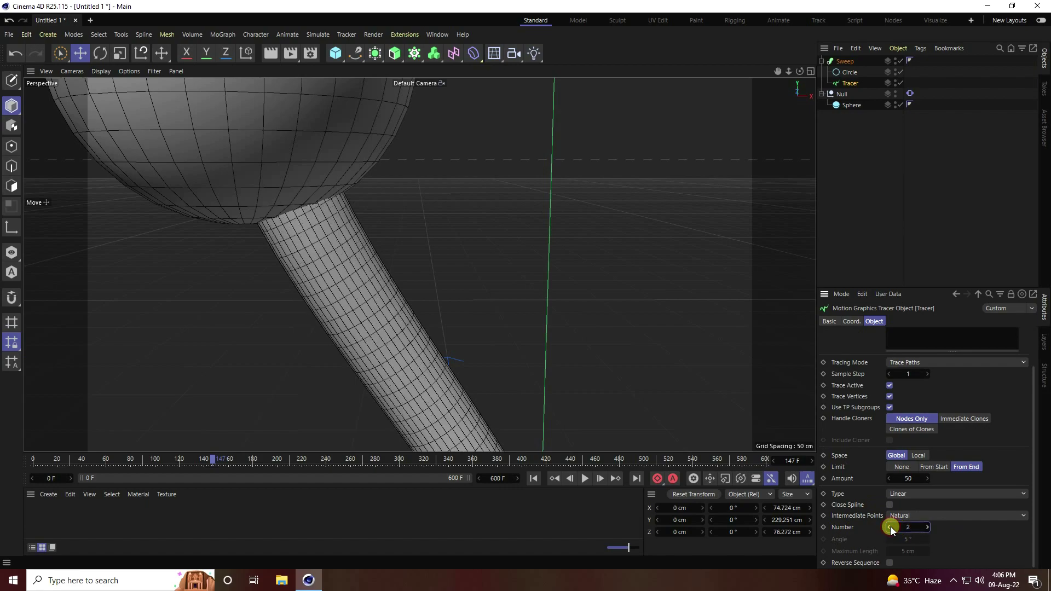
{"action": "left_click", "coordinate": [889, 526]}
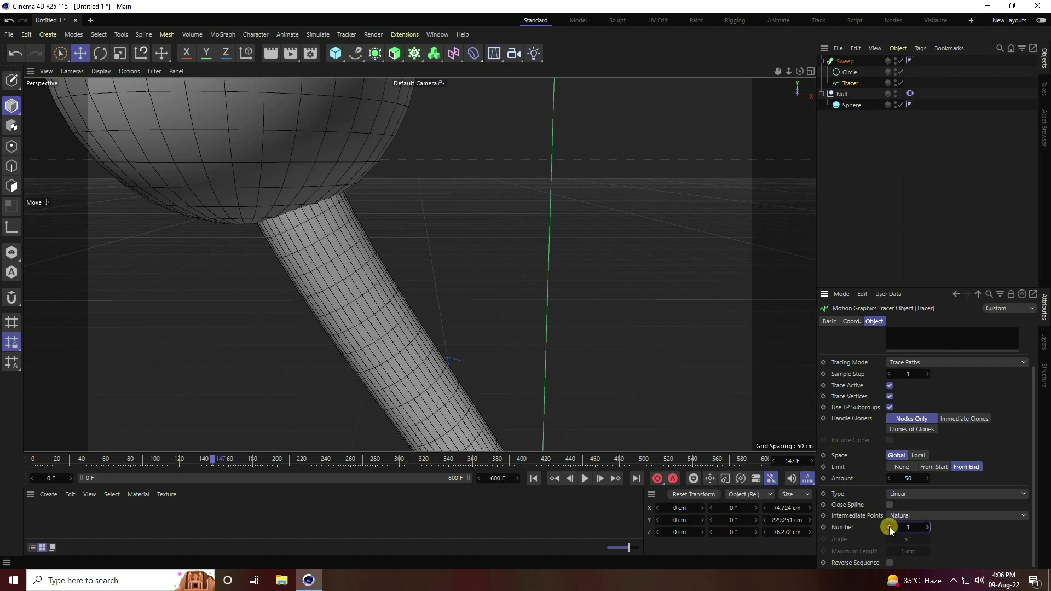
{"action": "left_click", "coordinate": [928, 527]}
Give the Circle profile Natural intermediate points with Number 3.
{"action": "left_click", "coordinate": [850, 73]}
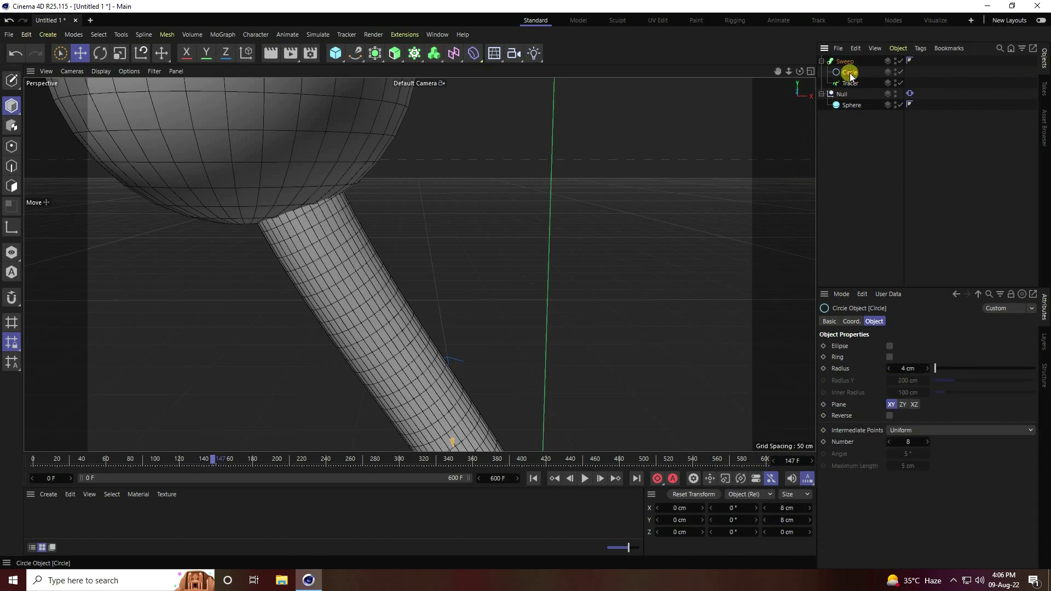
{"action": "left_click", "coordinate": [913, 431]}
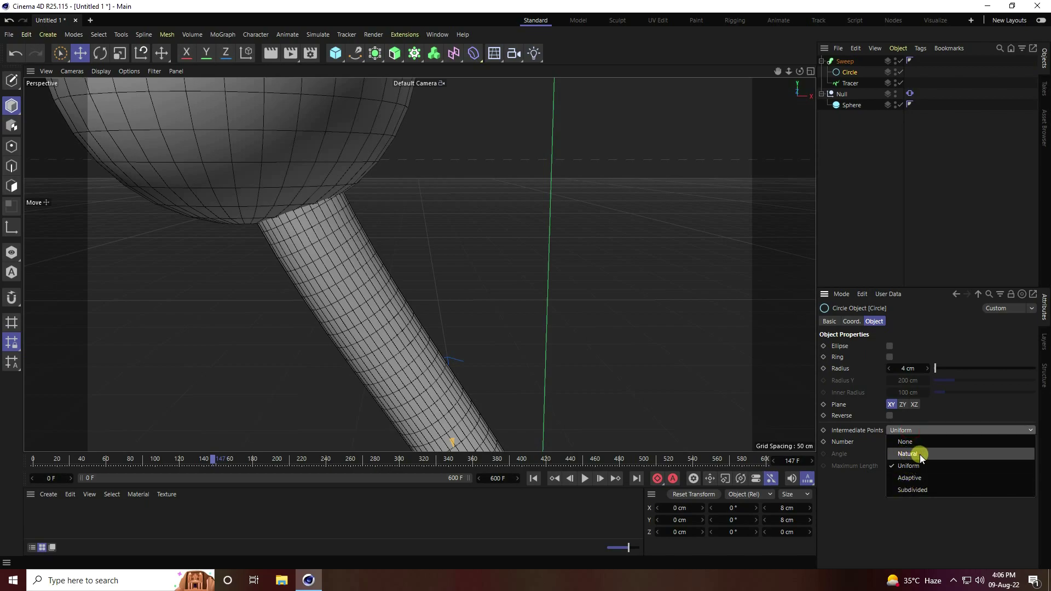
{"action": "left_click", "coordinate": [920, 454]}
{"action": "left_click", "coordinate": [892, 442]}
{"action": "left_click", "coordinate": [891, 443]}
{"action": "left_click", "coordinate": [892, 442]}
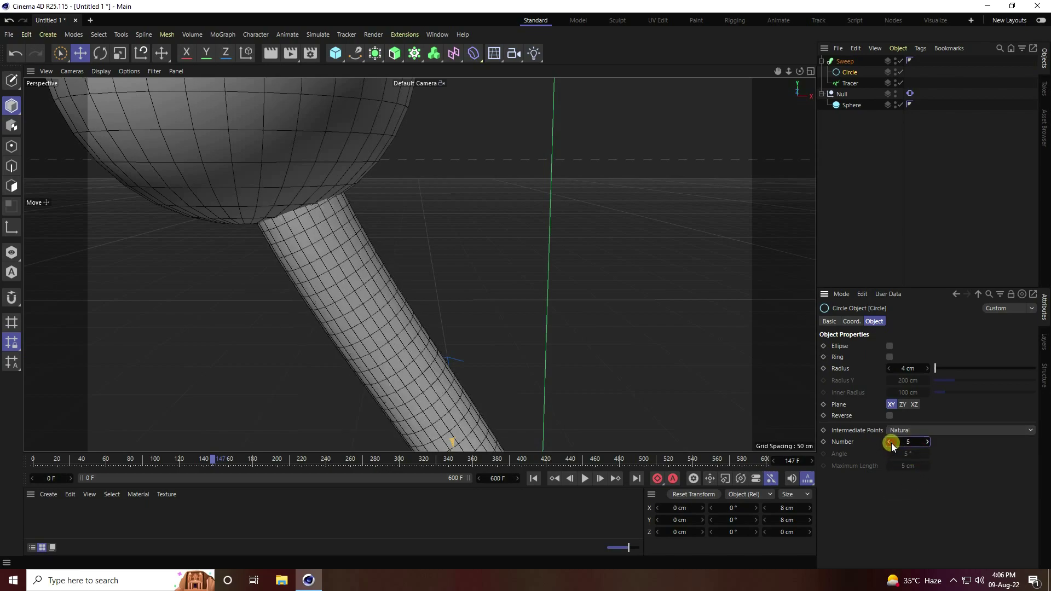
{"action": "left_click", "coordinate": [891, 442]}
{"action": "left_click", "coordinate": [891, 443]}
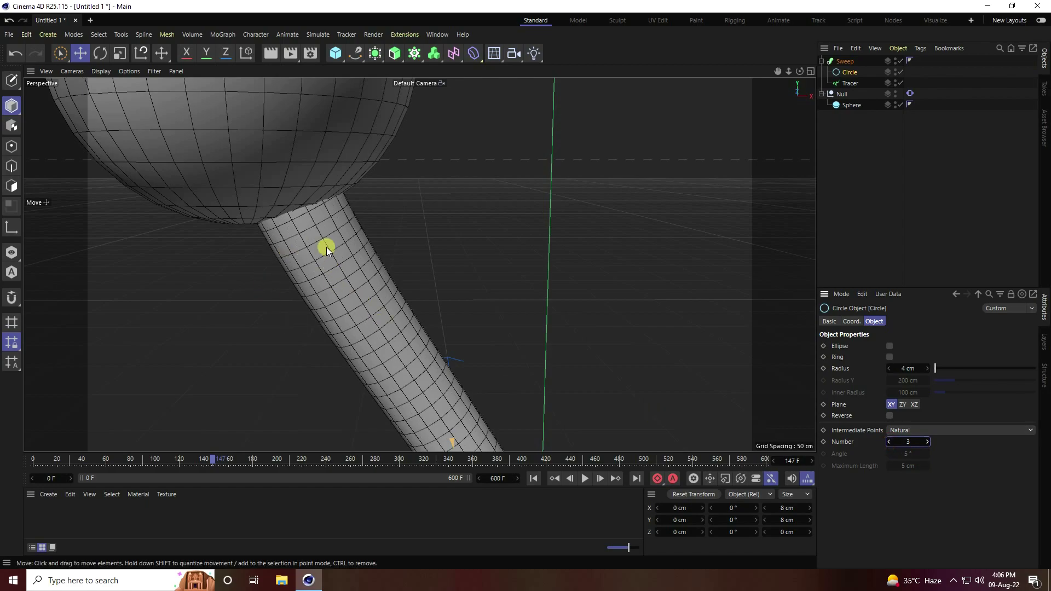
{"action": "scroll", "coordinate": [313, 228], "scroll_direction": "down", "scroll_amount": 10}
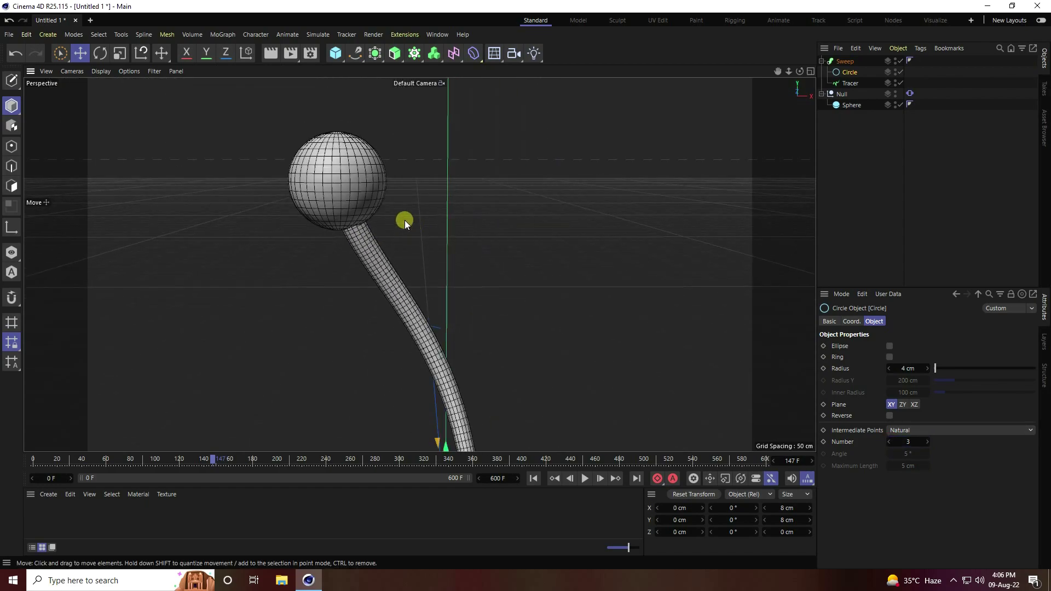
Replay the animation from the start with Gouraud Shading in the viewport.
{"action": "left_click", "coordinate": [534, 480]}
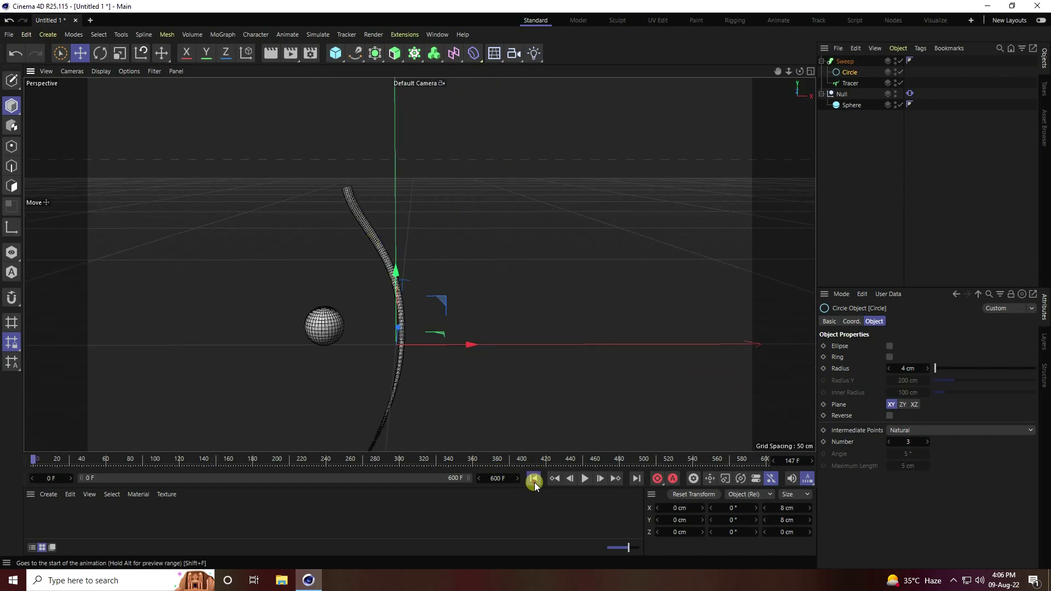
{"action": "left_click", "coordinate": [587, 479]}
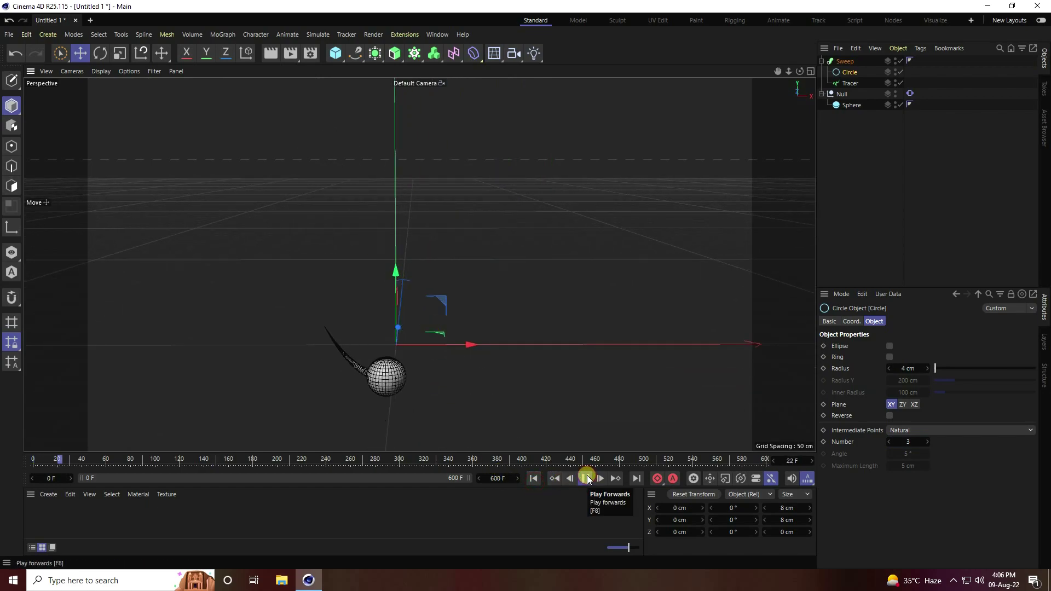
{"action": "left_click", "coordinate": [101, 71]}
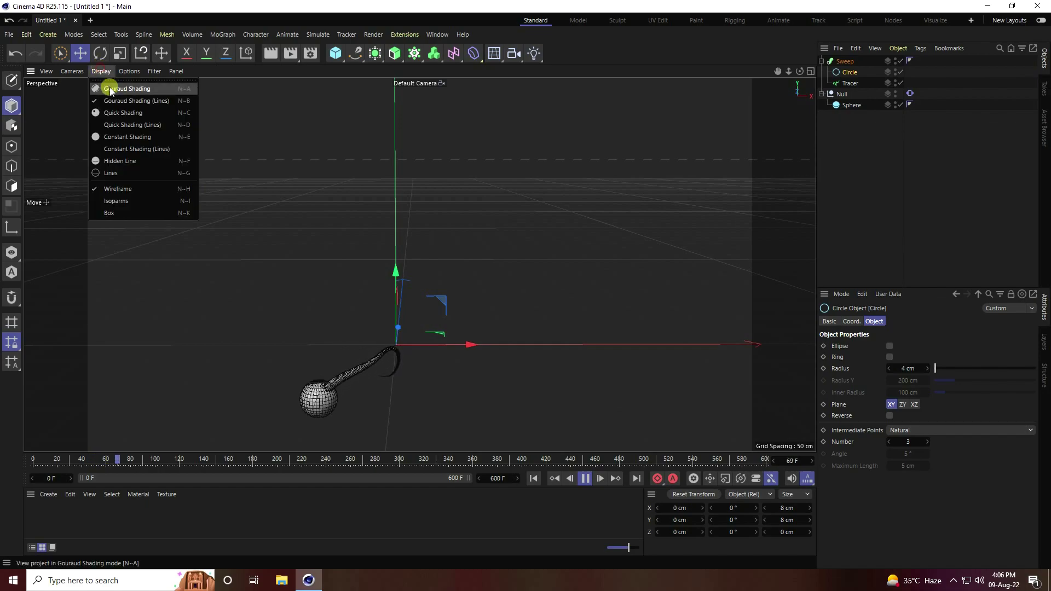
{"action": "left_click", "coordinate": [117, 90]}
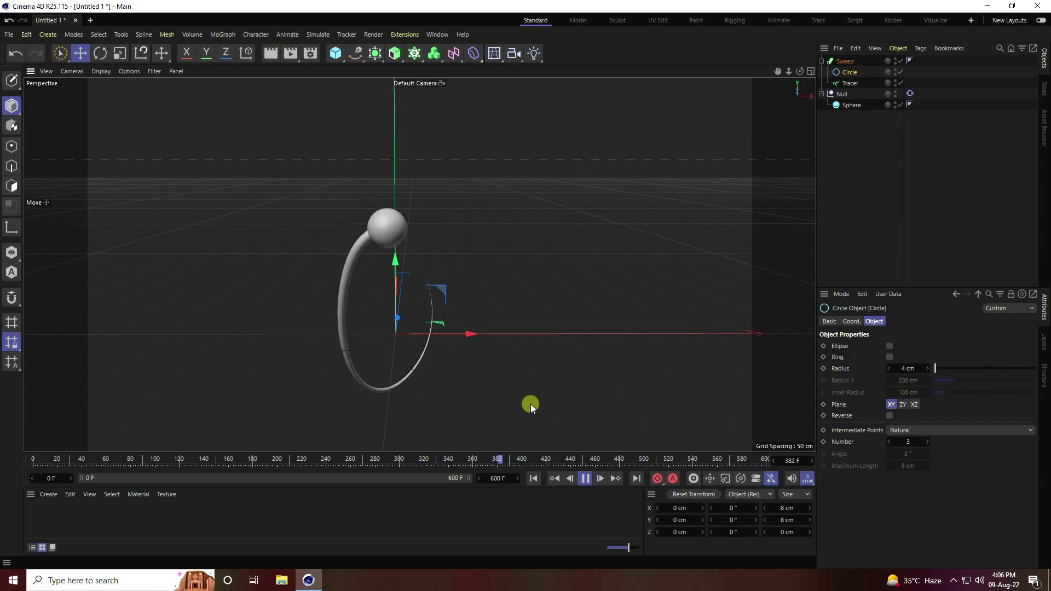
Stop and rewind to frame 0, then add an empty Null.1 object.
{"action": "left_click", "coordinate": [586, 478]}
{"action": "left_click", "coordinate": [533, 478]}
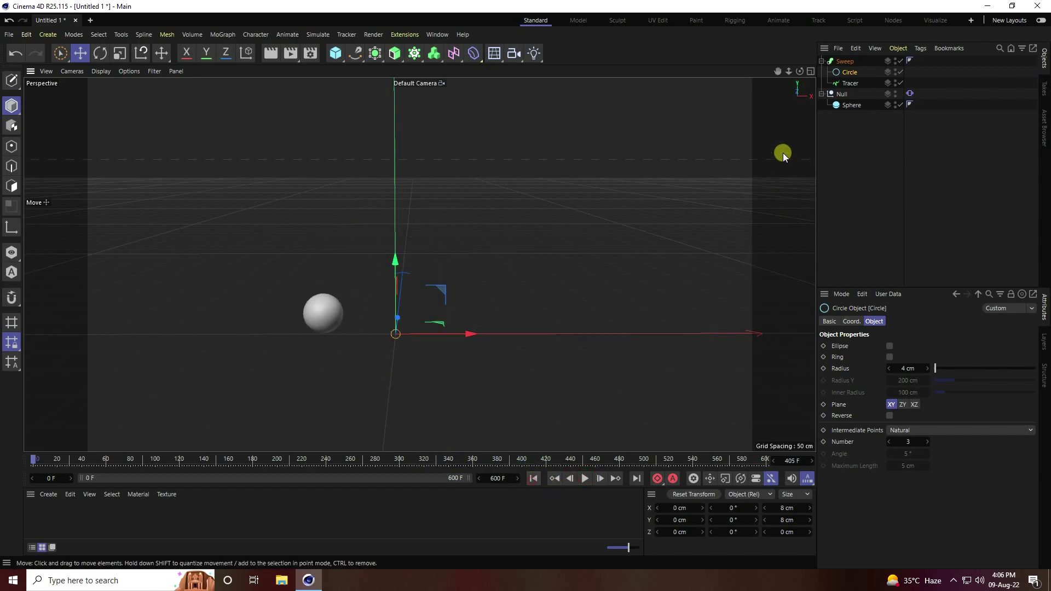
{"action": "left_click_drag", "start_coordinate": [331, 55], "coordinate": [392, 71]}
Group the Sweep and the sphere's Null under Null.1.
{"action": "left_click", "coordinate": [821, 72]}
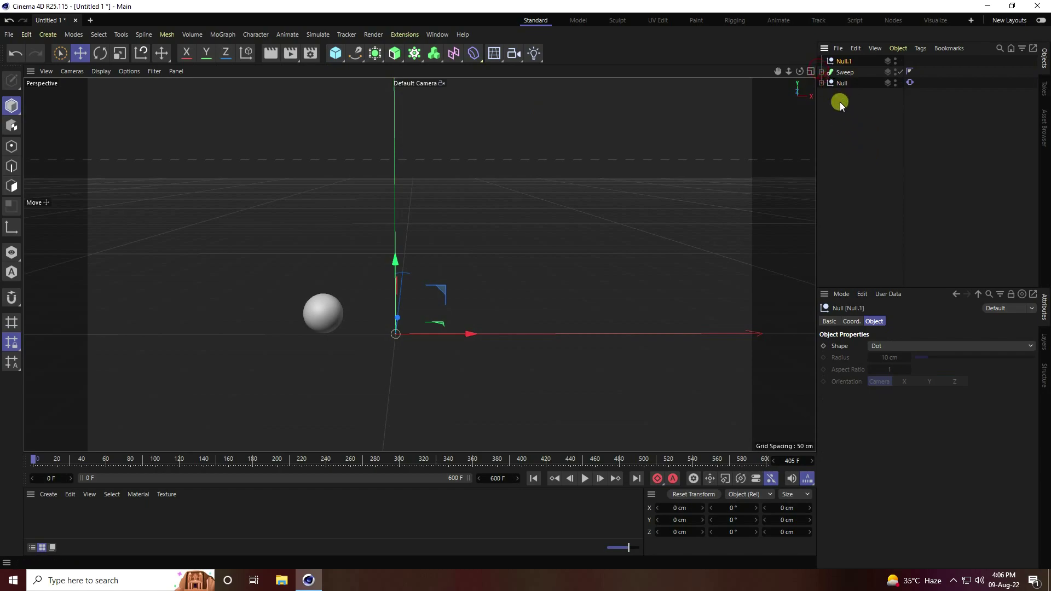
{"action": "mouse_move", "coordinate": [850, 71]}
{"action": "left_mouse_down"}
{"action": "mouse_move", "coordinate": [821, 61]}
{"action": "mouse_move", "coordinate": [840, 61]}
{"action": "left_mouse_up"}
{"action": "left_click", "coordinate": [842, 60]}
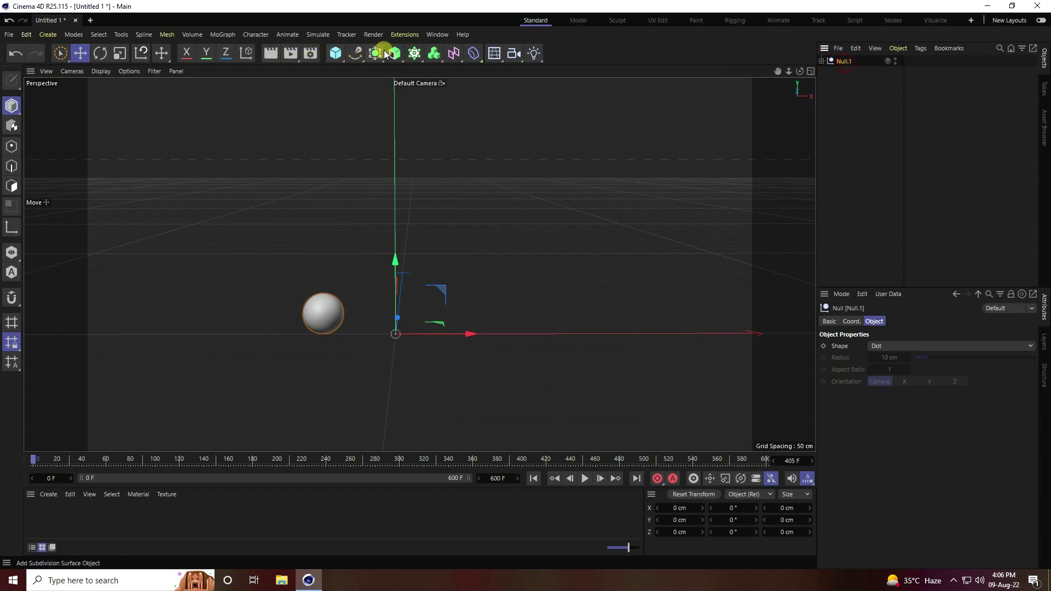
Clone Null.1 with a Grid Cloner (3×1×3, 200 cm) and play the nine copies.
{"action": "left_click", "coordinate": [417, 56]}
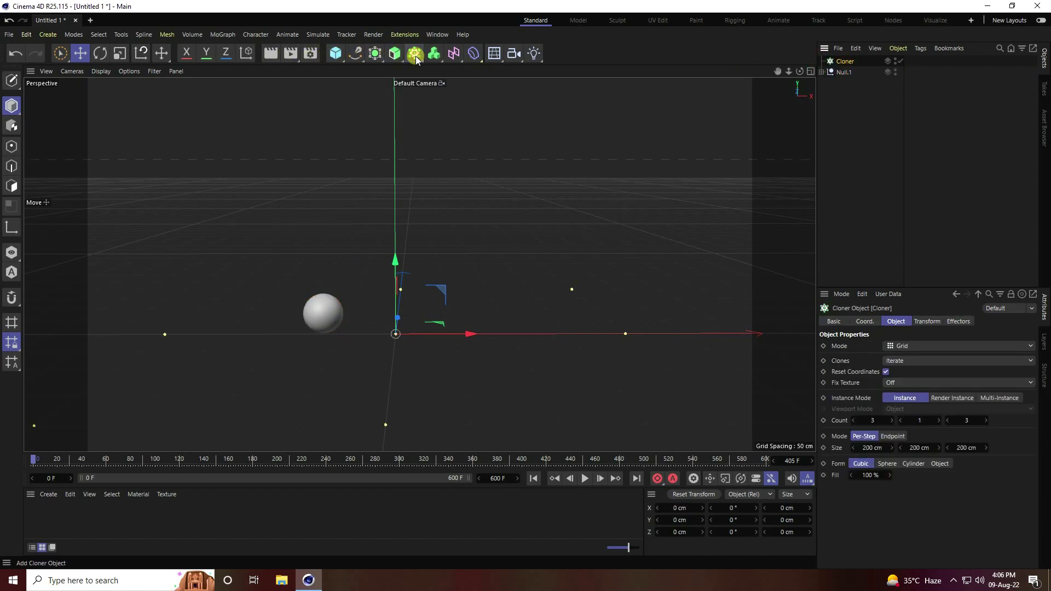
{"action": "left_click_drag", "start_coordinate": [843, 73], "coordinate": [843, 62]}
{"action": "left_click", "coordinate": [843, 61]}
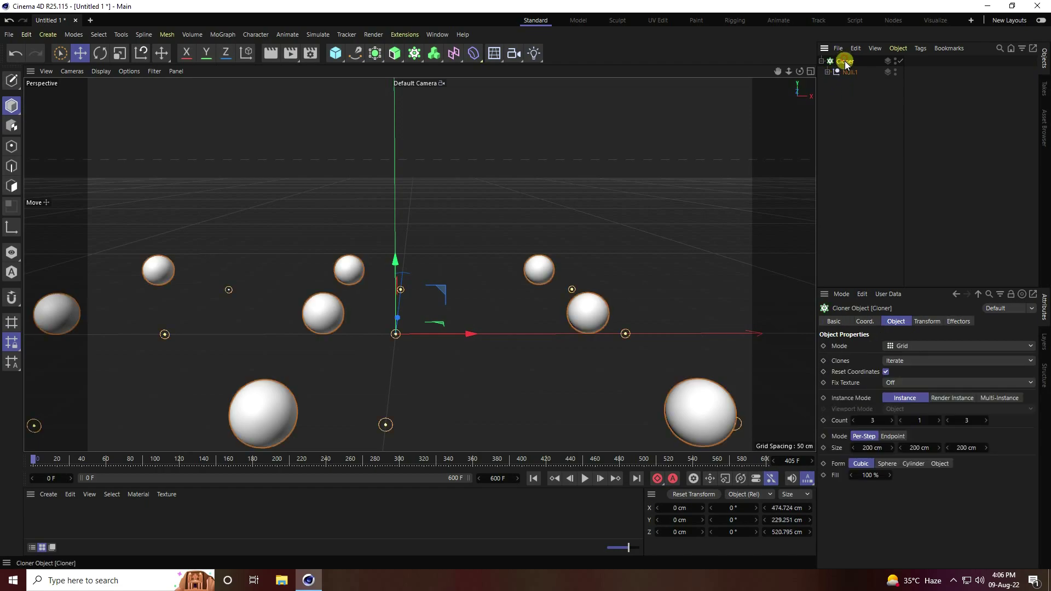
{"action": "left_click", "coordinate": [530, 478]}
{"action": "left_click", "coordinate": [582, 476]}
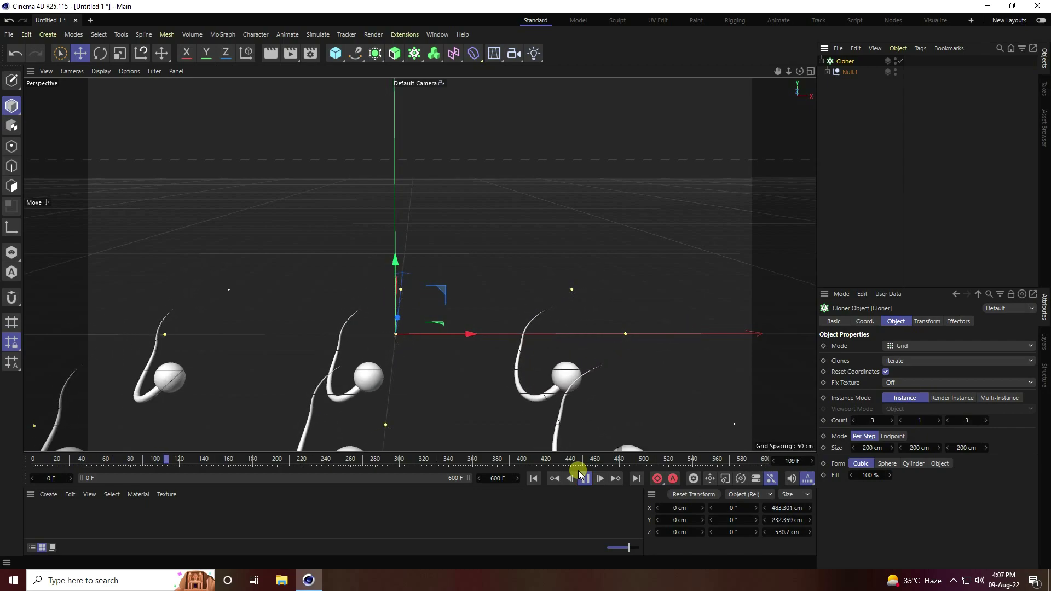
Set the clone grid spacing to 100 cm on X, Y and Z, then replay the animation.
{"action": "left_click", "coordinate": [586, 478]}
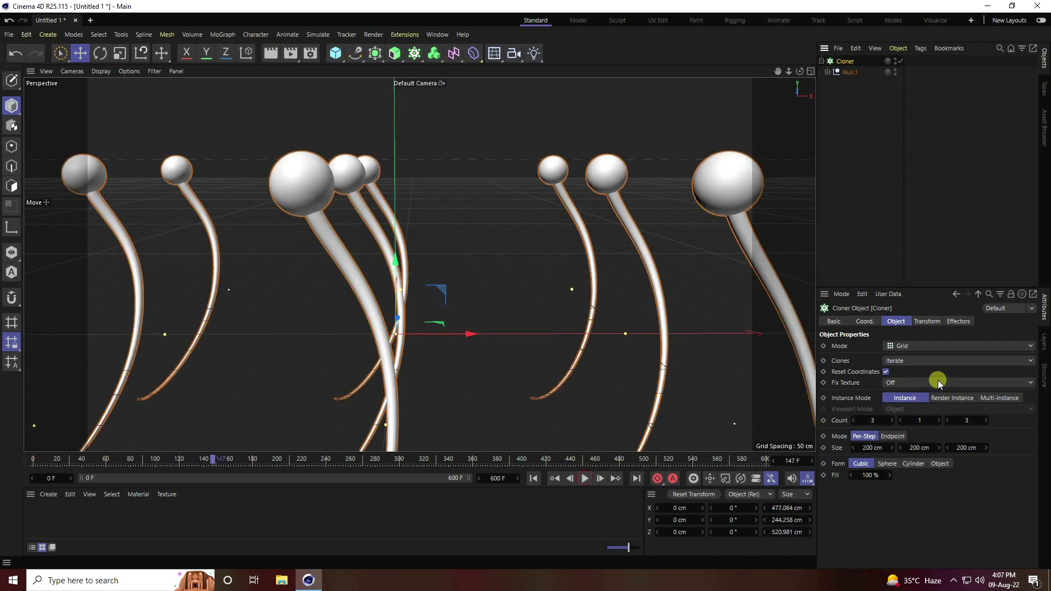
{"action": "left_click", "coordinate": [939, 420]}
{"action": "left_click", "coordinate": [940, 420]}
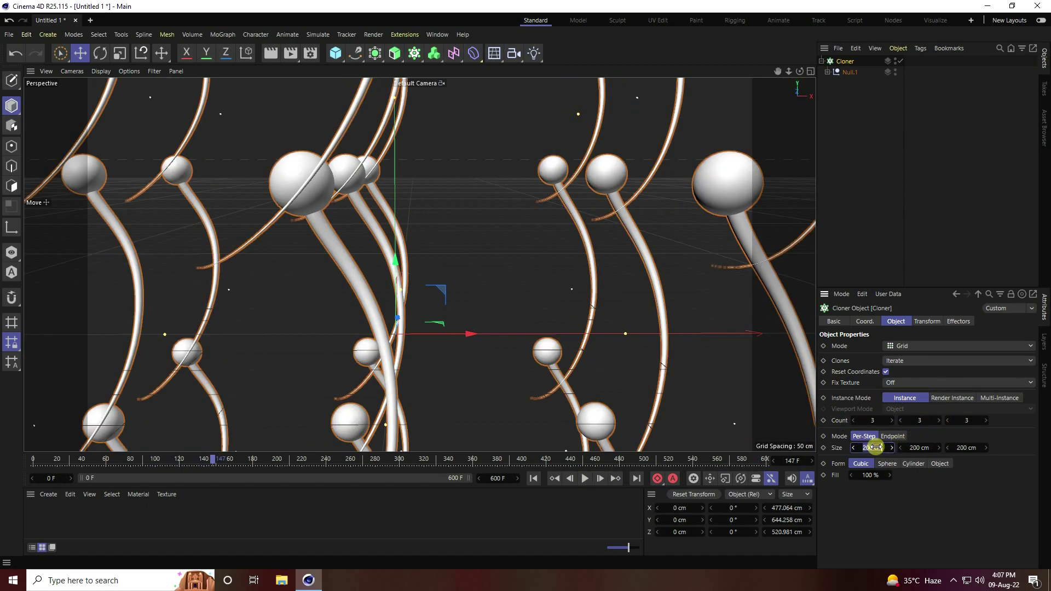
{"action": "type", "text": "100"}
{"action": "left_click", "coordinate": [916, 448]}
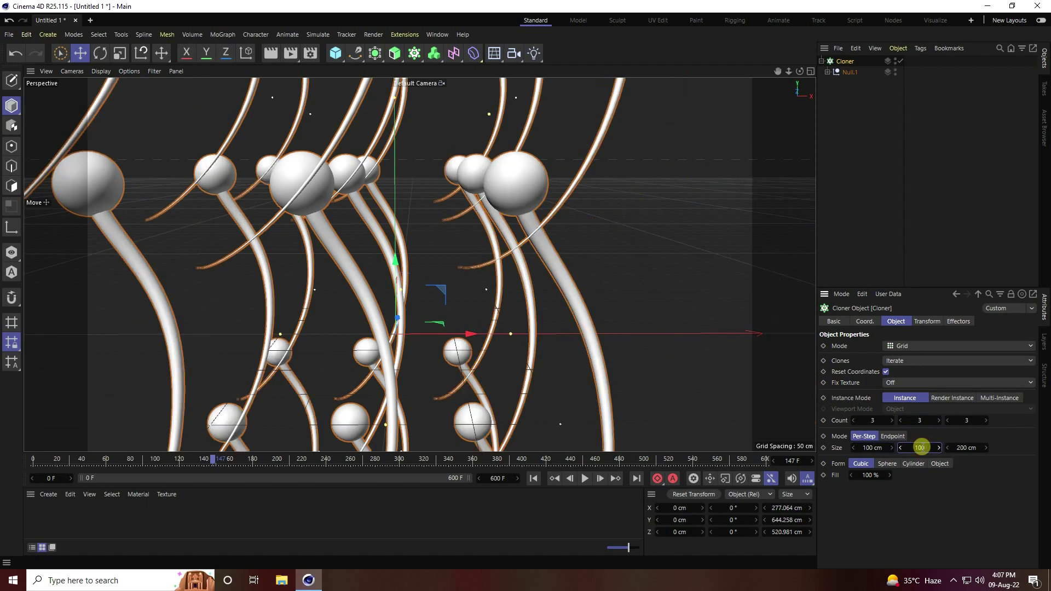
{"action": "left_click", "coordinate": [971, 448]}
{"action": "key", "text": "Return"}
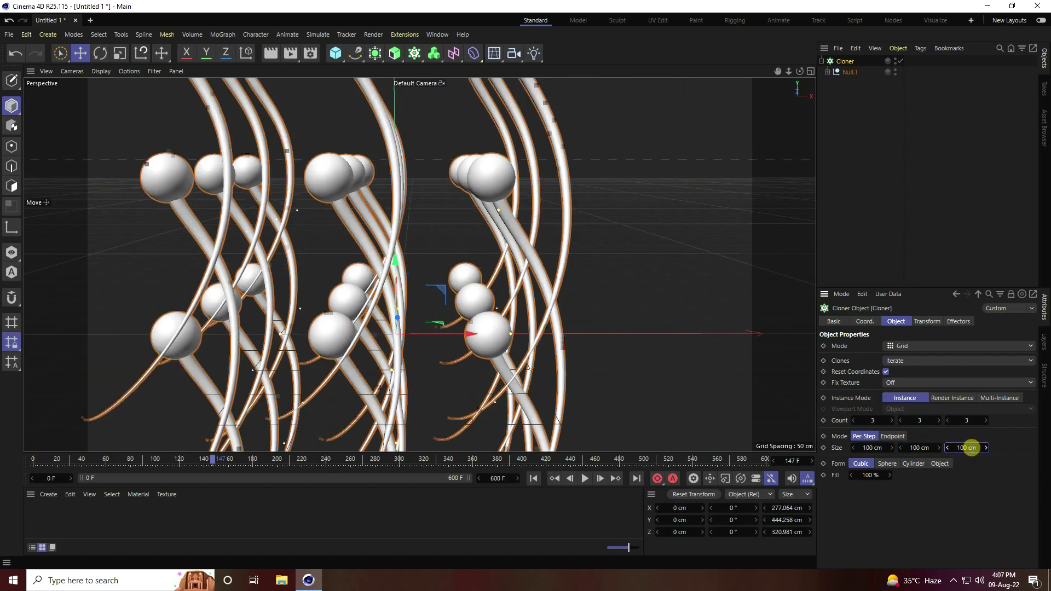
{"action": "left_click", "coordinate": [533, 479]}
{"action": "left_click", "coordinate": [584, 479]}
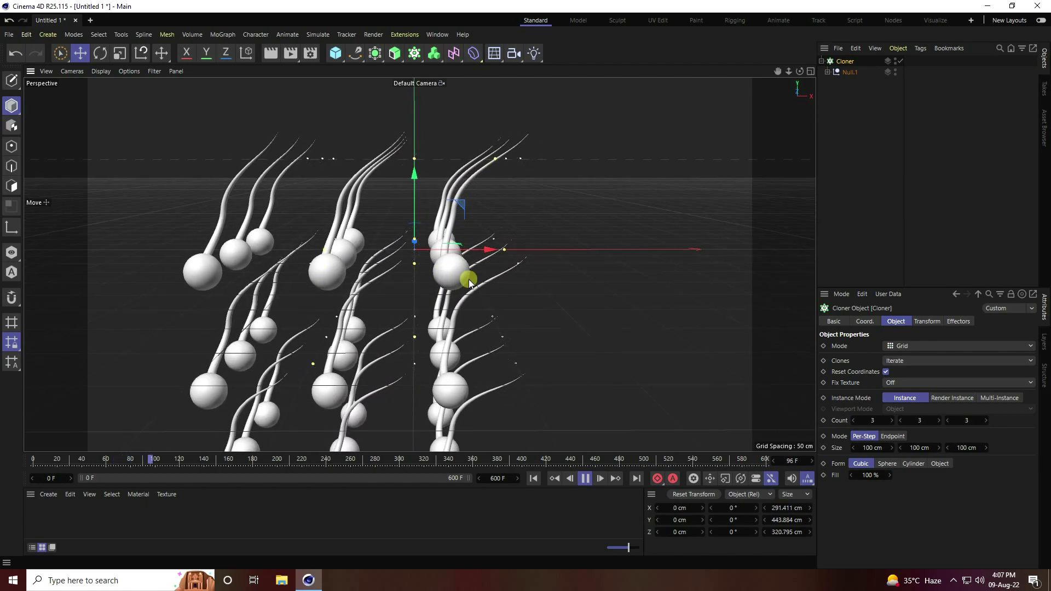
Raise the clone count to 4 on X, Y and Z, then replay until frame 71.
{"action": "left_click", "coordinate": [595, 477]}
{"action": "left_click", "coordinate": [888, 419]}
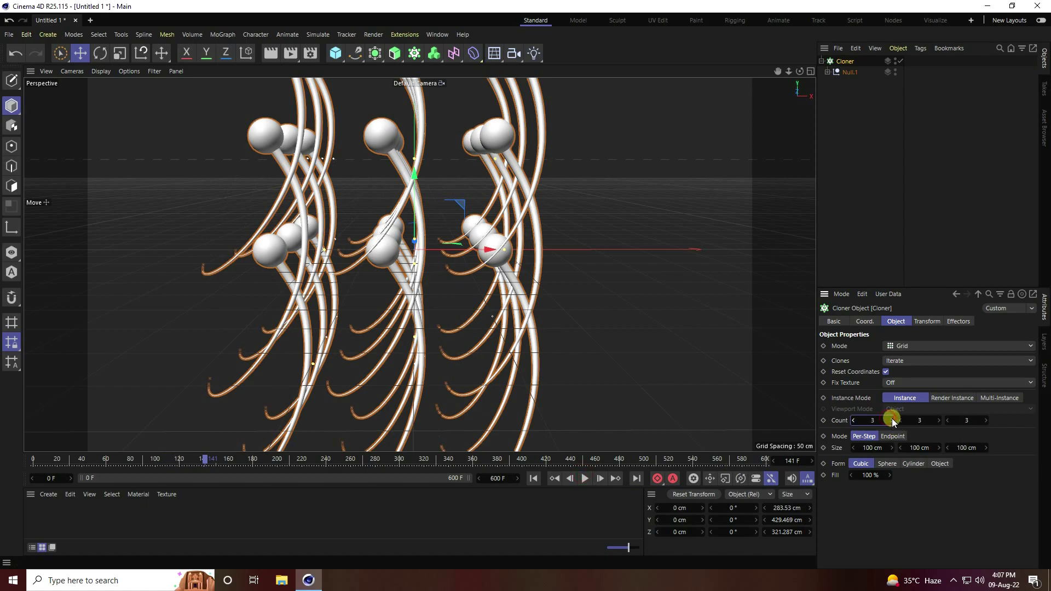
{"action": "left_click", "coordinate": [892, 420]}
{"action": "left_click", "coordinate": [944, 421]}
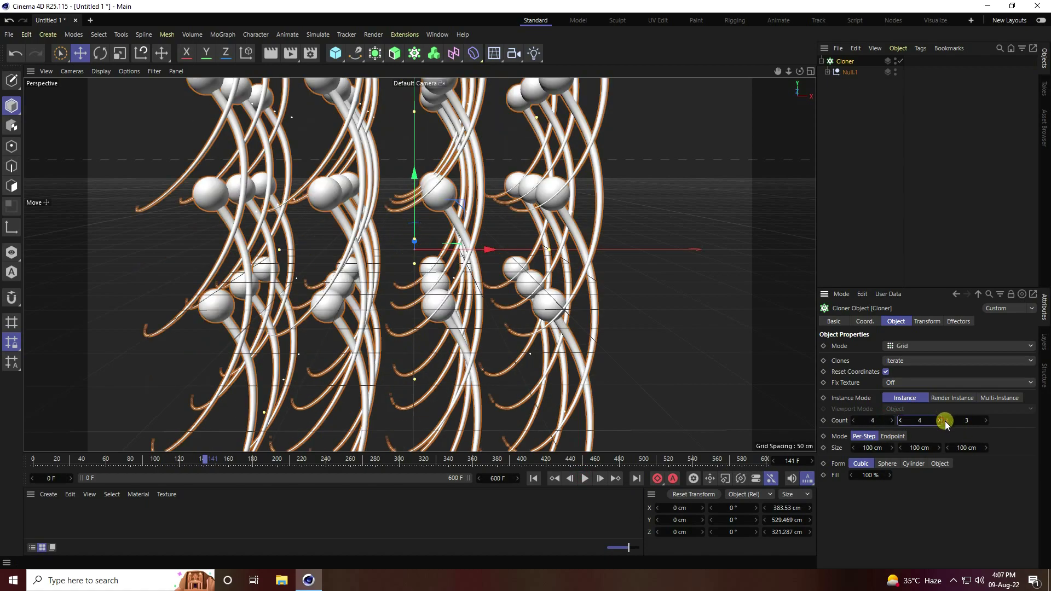
{"action": "left_click", "coordinate": [986, 420]}
{"action": "left_click", "coordinate": [535, 478]}
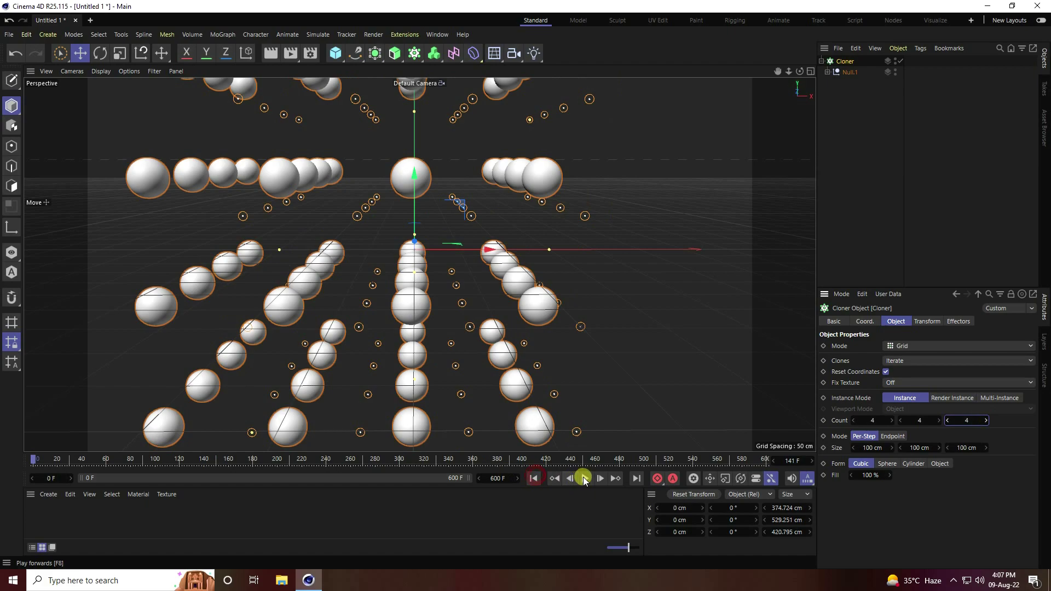
{"action": "left_click", "coordinate": [584, 479]}
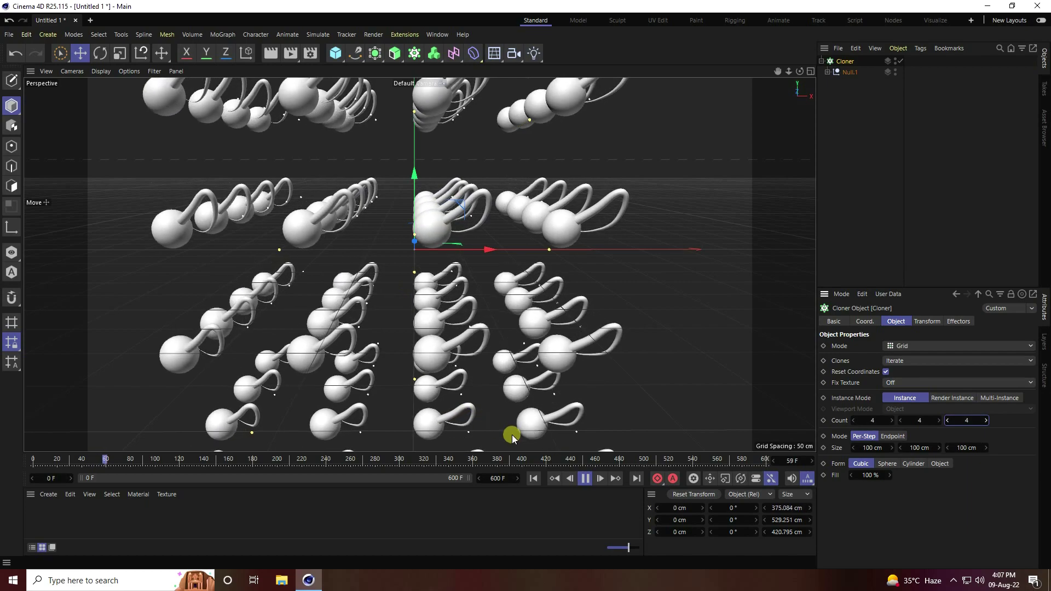
{"action": "left_click", "coordinate": [585, 479]}
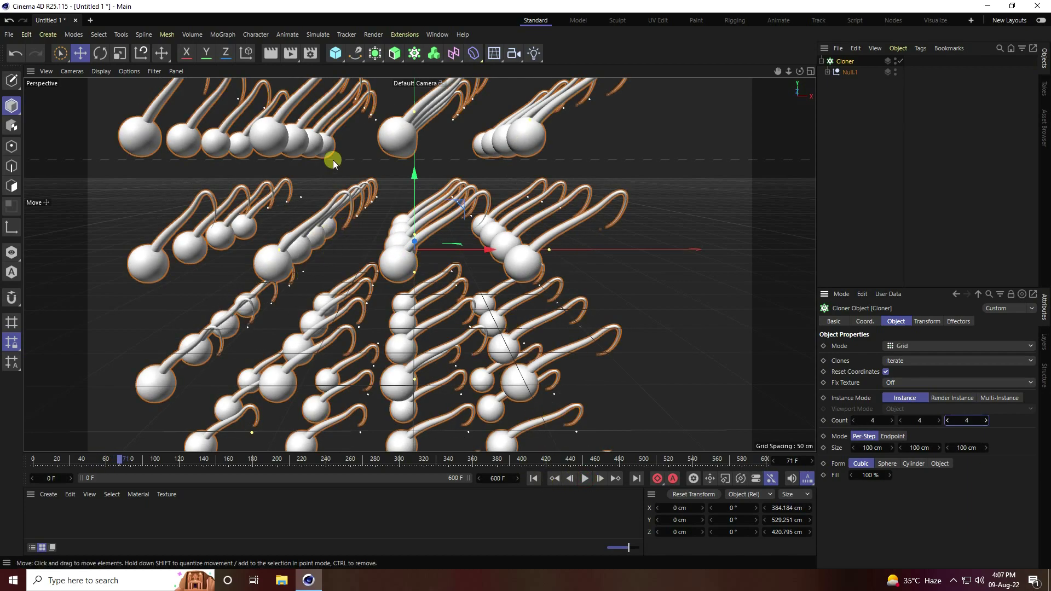
Add a Random effector and set its Z position spread to 100 cm.
{"action": "left_click", "coordinate": [223, 35]}
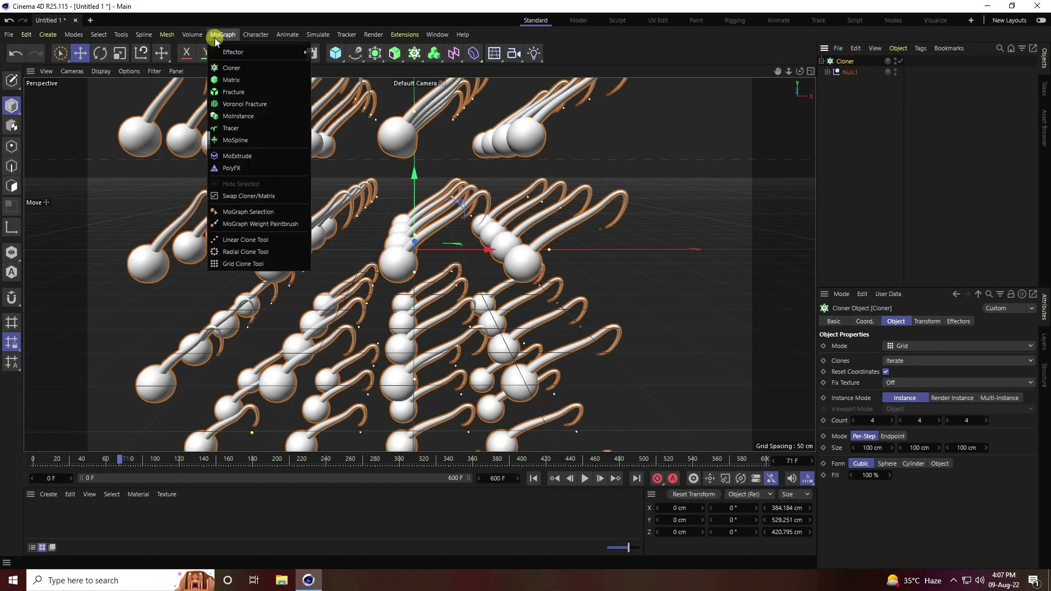
{"action": "mouse_move", "coordinate": [230, 52]}
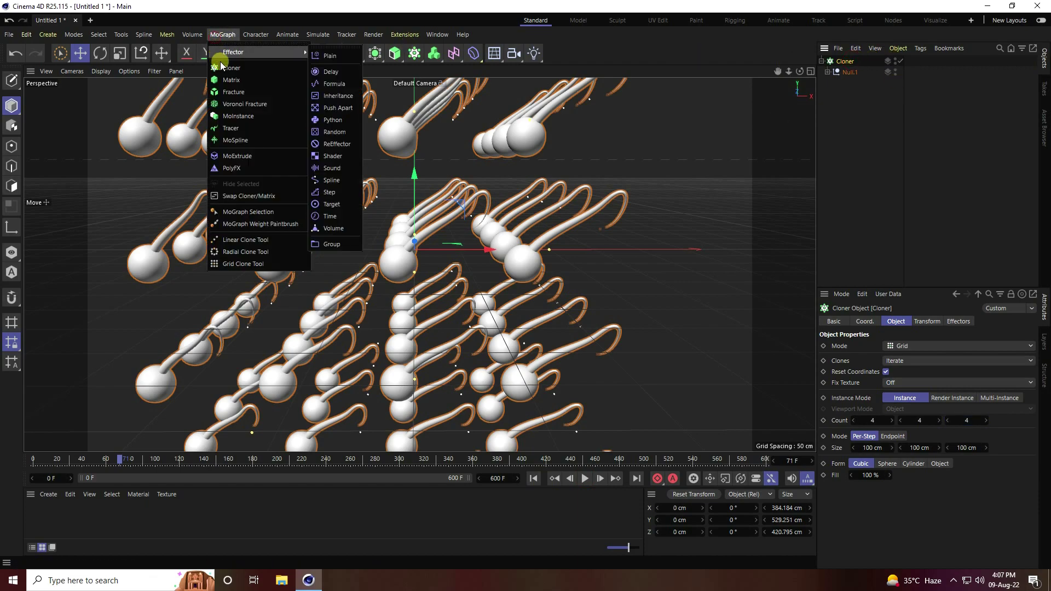
{"action": "left_click", "coordinate": [334, 133]}
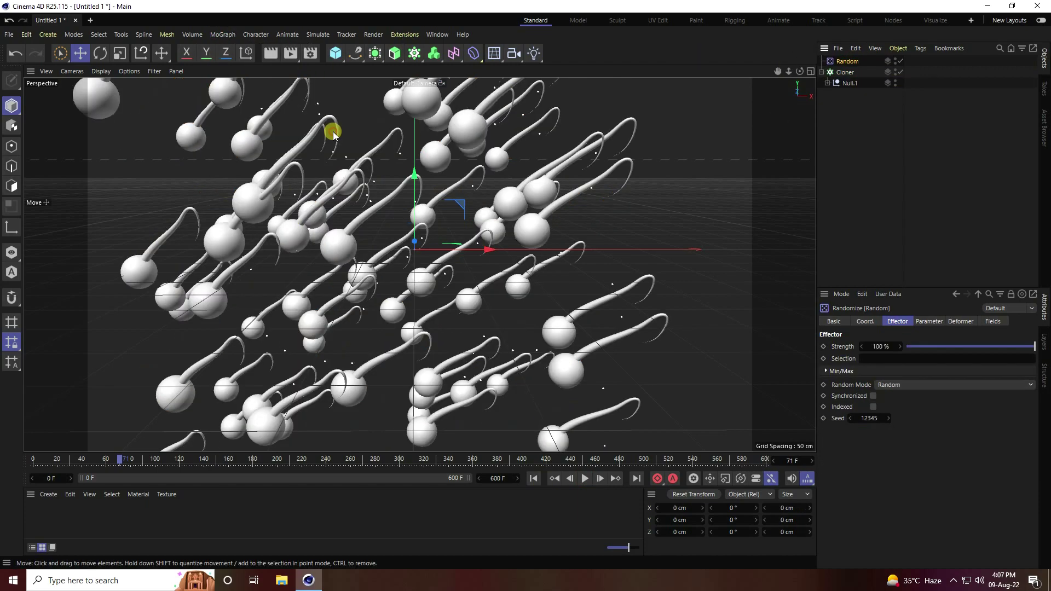
{"action": "left_click", "coordinate": [928, 320]}
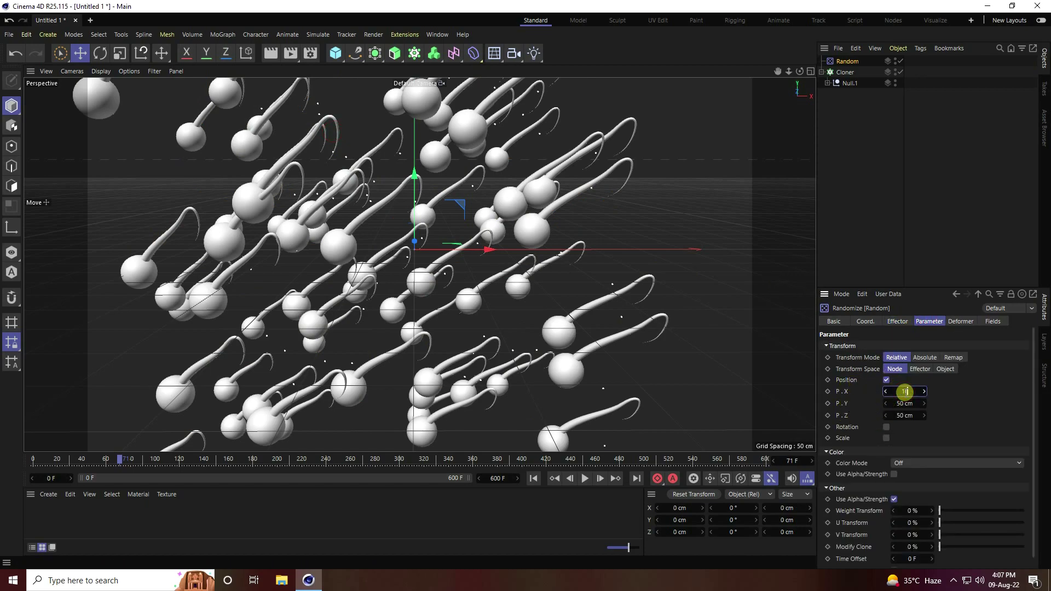
{"action": "left_click", "coordinate": [907, 416]}
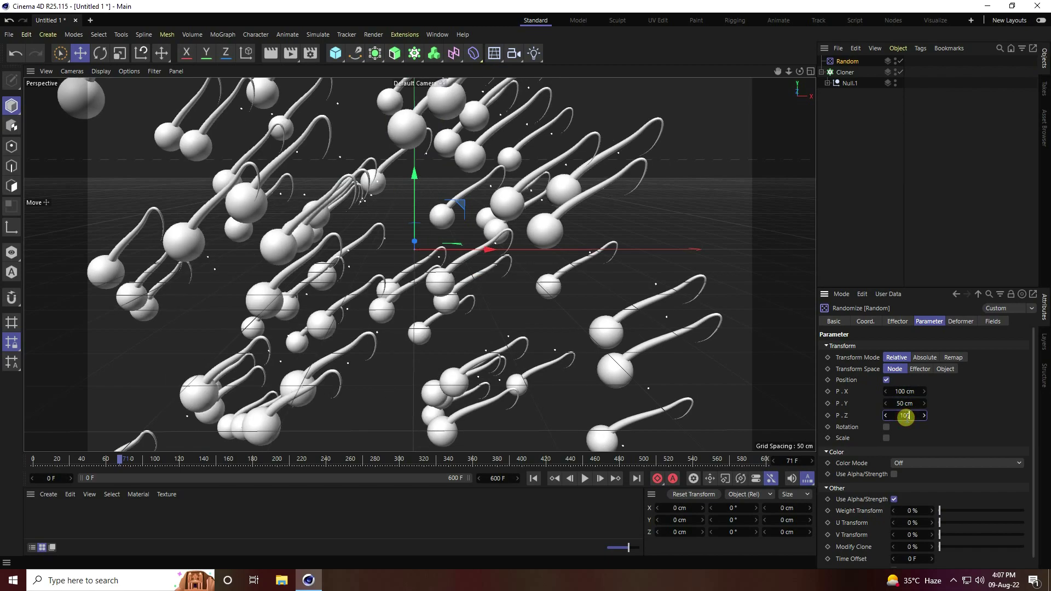
{"action": "type", "text": "100"}
{"action": "key", "text": "Return"}
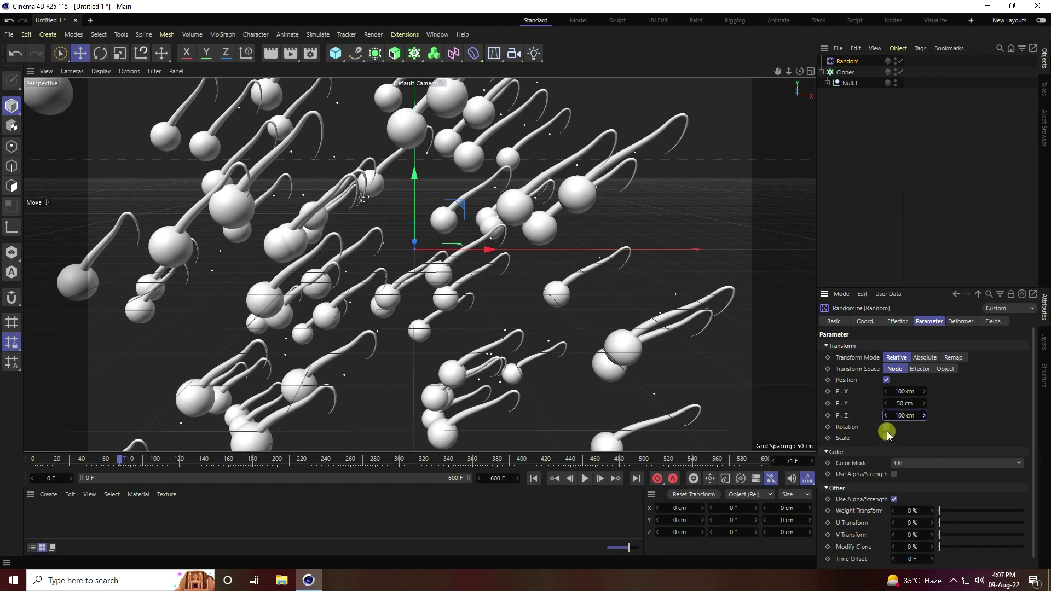
Enable random rotation with heading 360°, pitch 90° and bank 360°.
{"action": "left_click", "coordinate": [886, 428]}
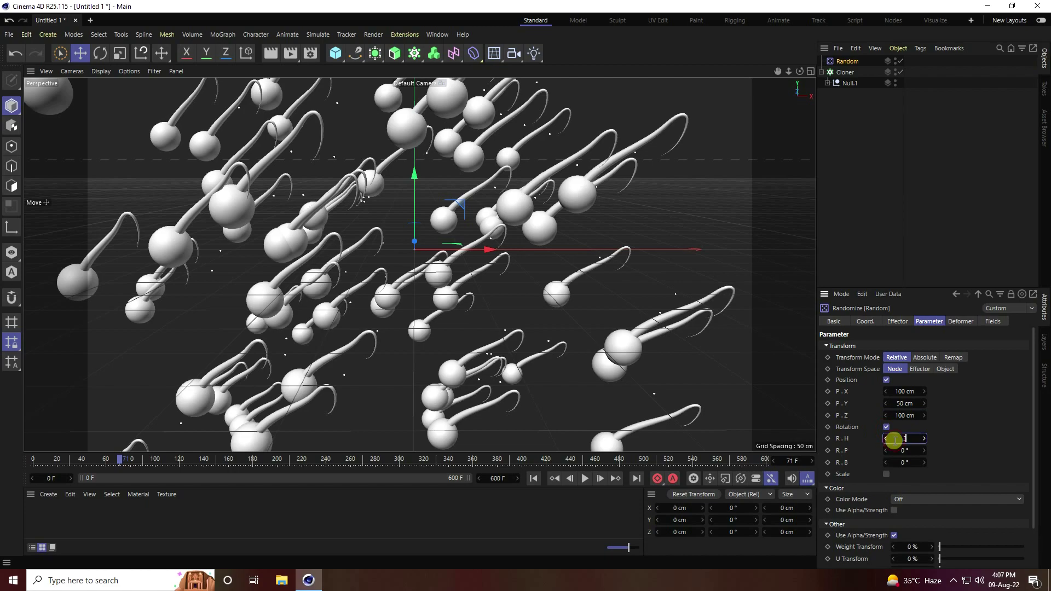
{"action": "type", "text": "360"}
{"action": "left_click", "coordinate": [904, 451]}
{"action": "type", "text": "90"}
{"action": "key", "text": "Return"}
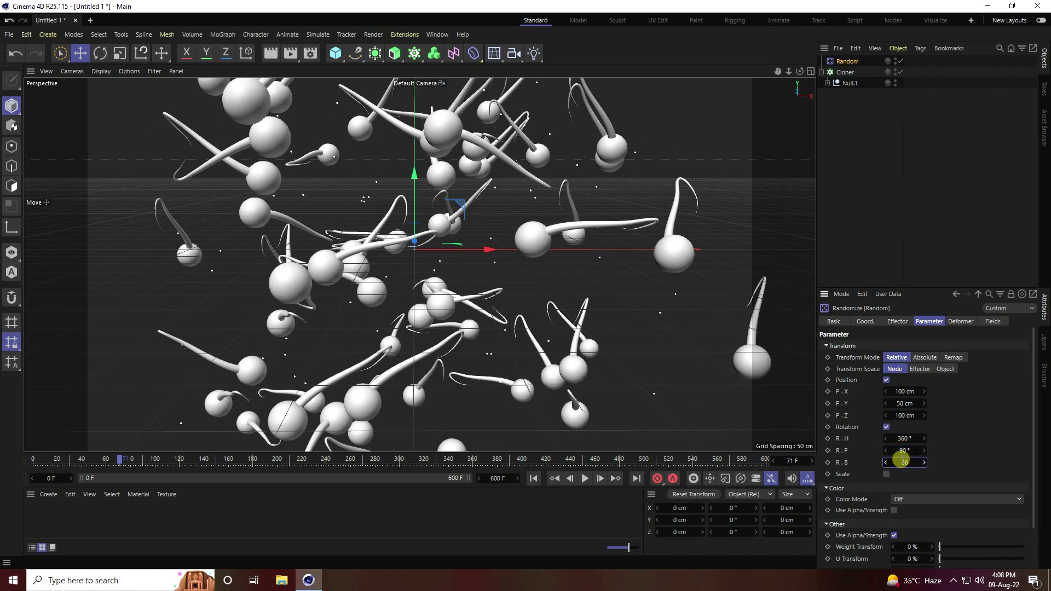
{"action": "left_click", "coordinate": [902, 460]}
{"action": "type", "text": "360"}
{"action": "key", "text": "Return"}
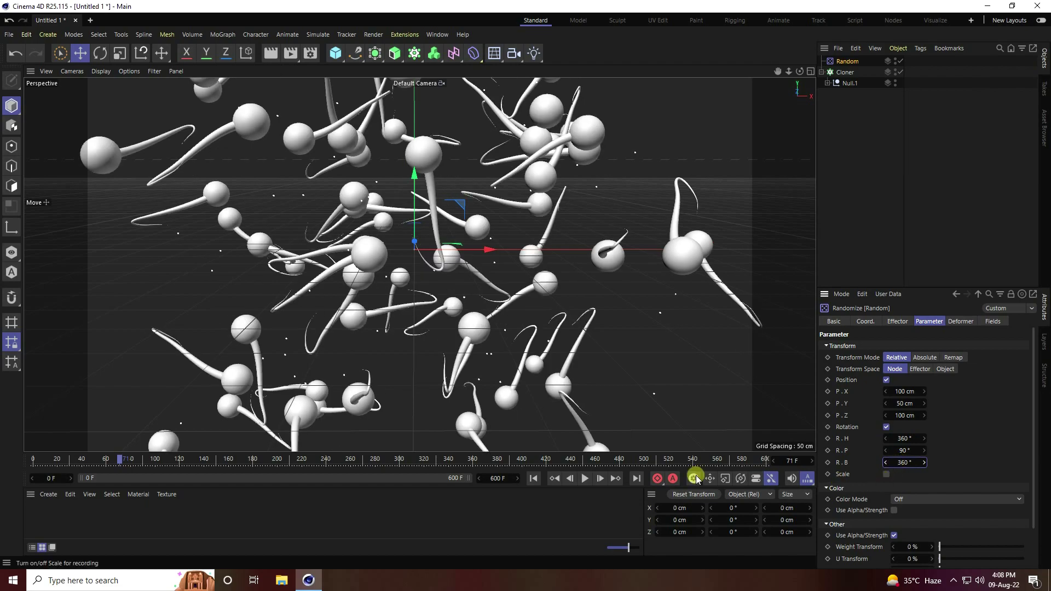
Replay the animation from frame 0 and stop at frame 129 to view the curling tubes.
{"action": "left_click", "coordinate": [534, 478]}
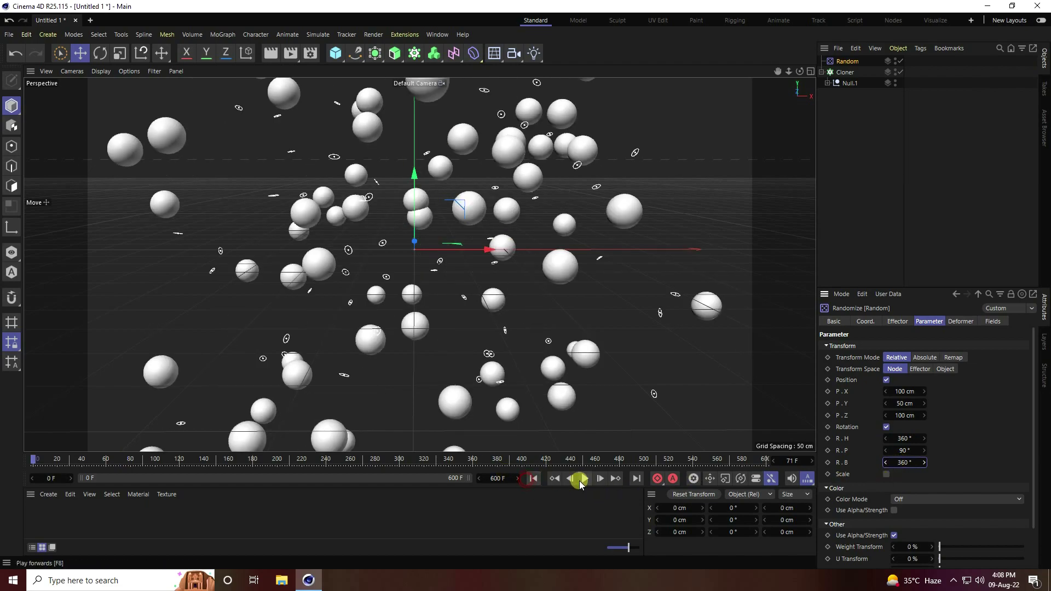
{"action": "left_click", "coordinate": [584, 478]}
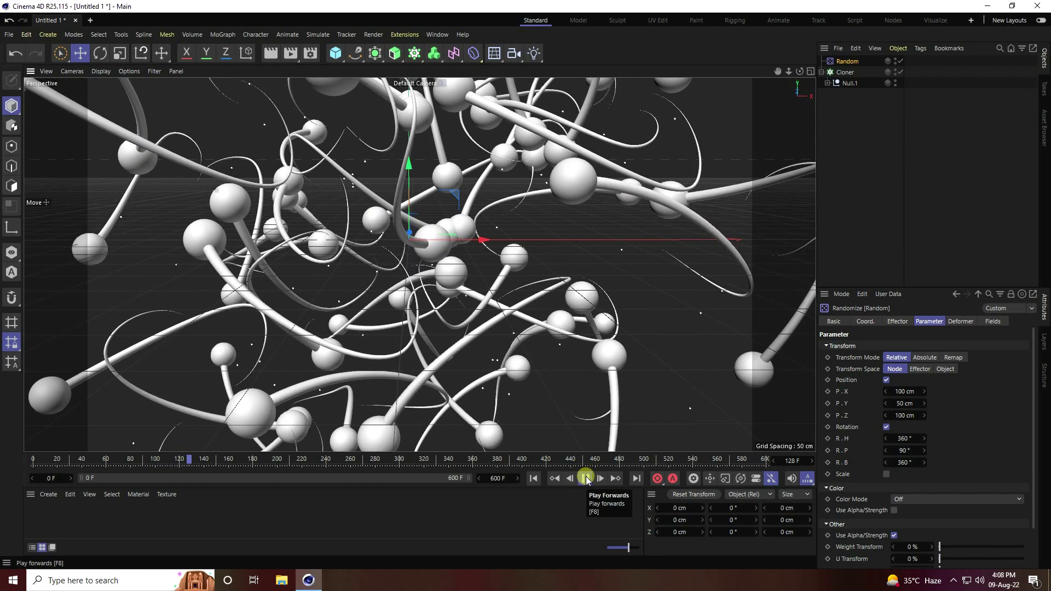
{"action": "left_click", "coordinate": [585, 478]}
Turn on uniform random scaling at 0.4 on the Random effector and replay from the start.
{"action": "left_click", "coordinate": [887, 474]}
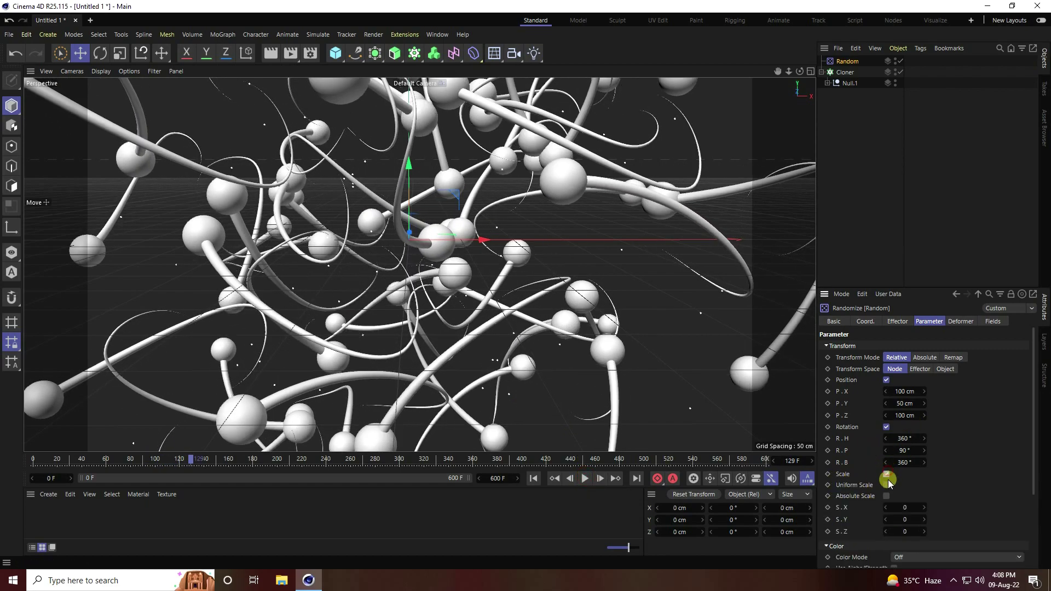
{"action": "left_click", "coordinate": [886, 486]}
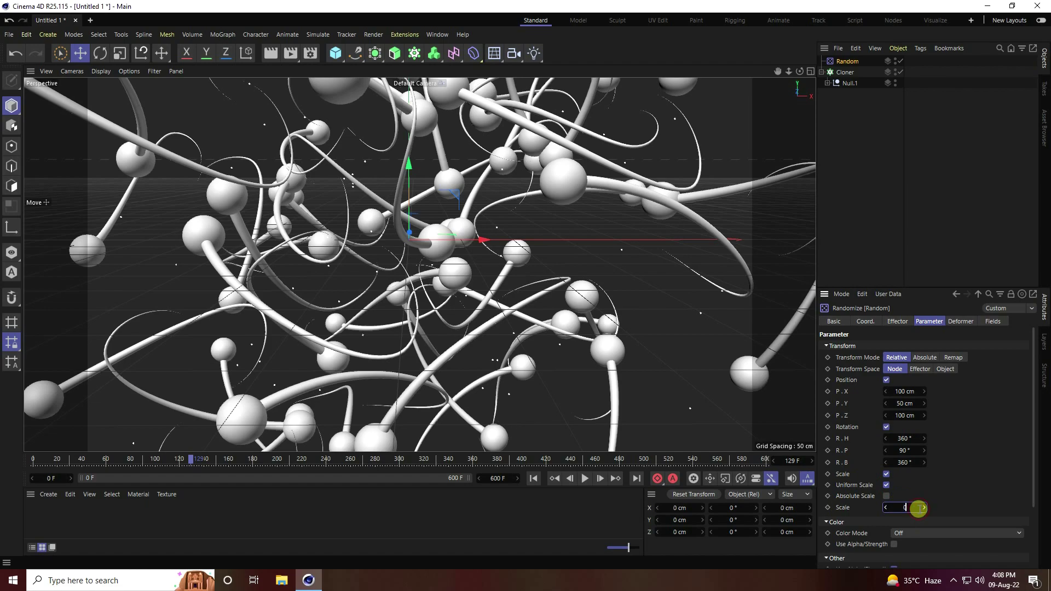
{"action": "key", "text": "Return"}
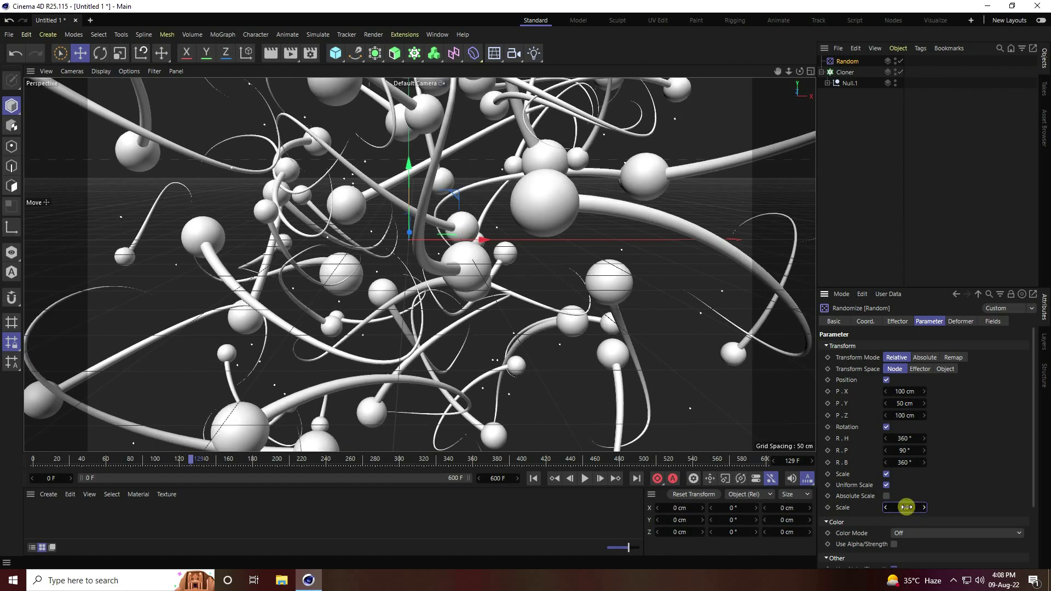
{"action": "left_click", "coordinate": [533, 478]}
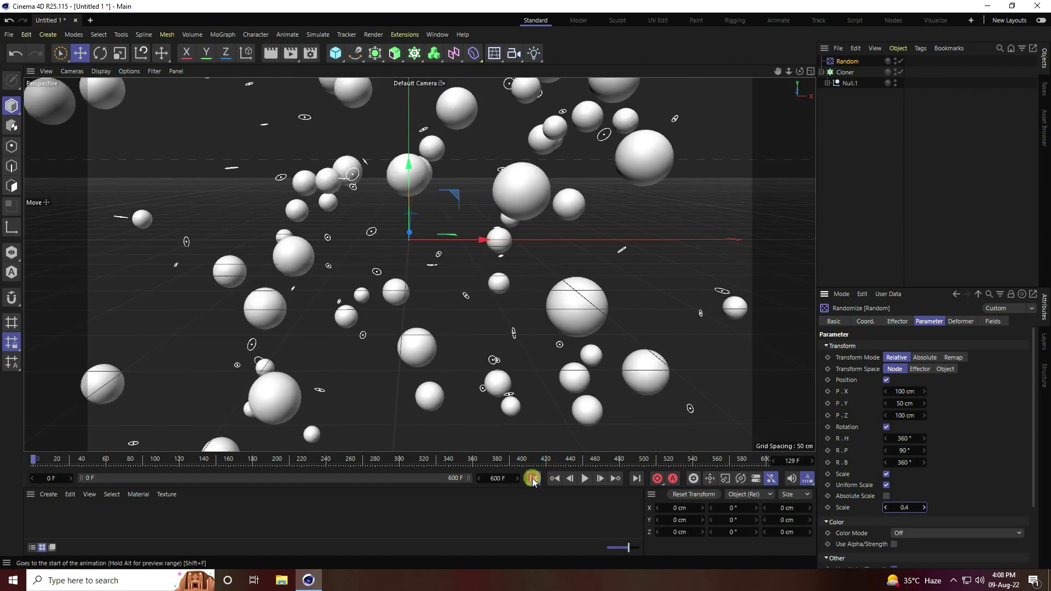
{"action": "left_click", "coordinate": [584, 478]}
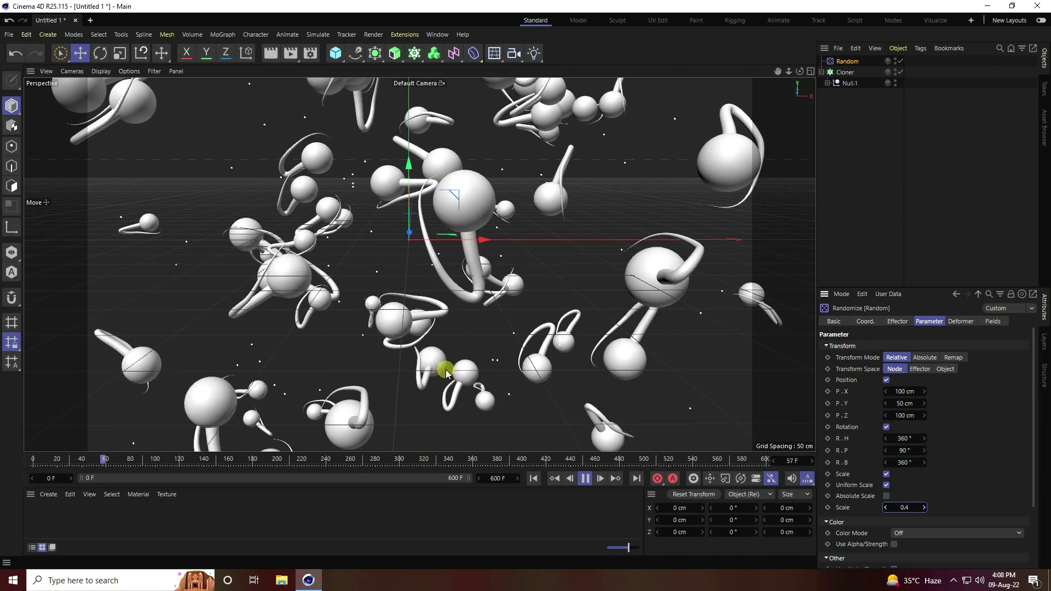
Pause playback and add a Delay effector to the Cloner.
{"action": "left_click", "coordinate": [584, 478]}
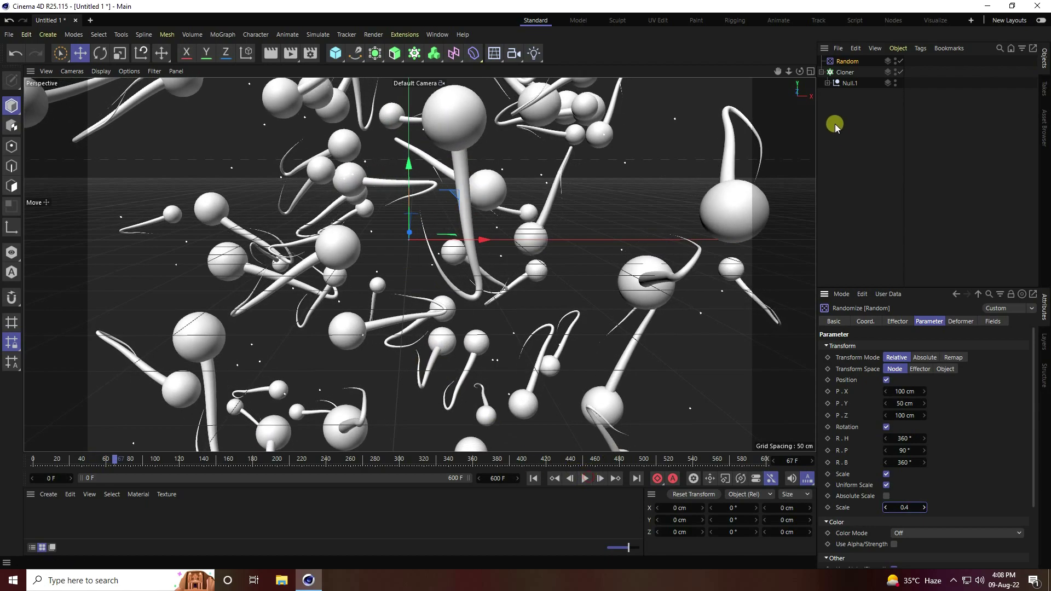
{"action": "left_click", "coordinate": [843, 71]}
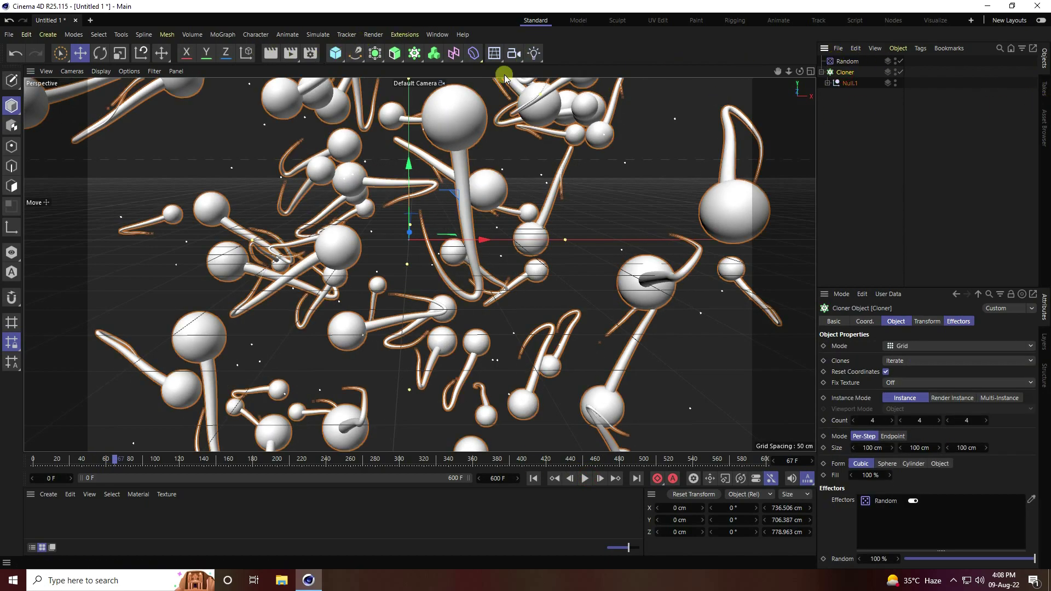
{"action": "left_click", "coordinate": [227, 36]}
{"action": "mouse_move", "coordinate": [236, 52]}
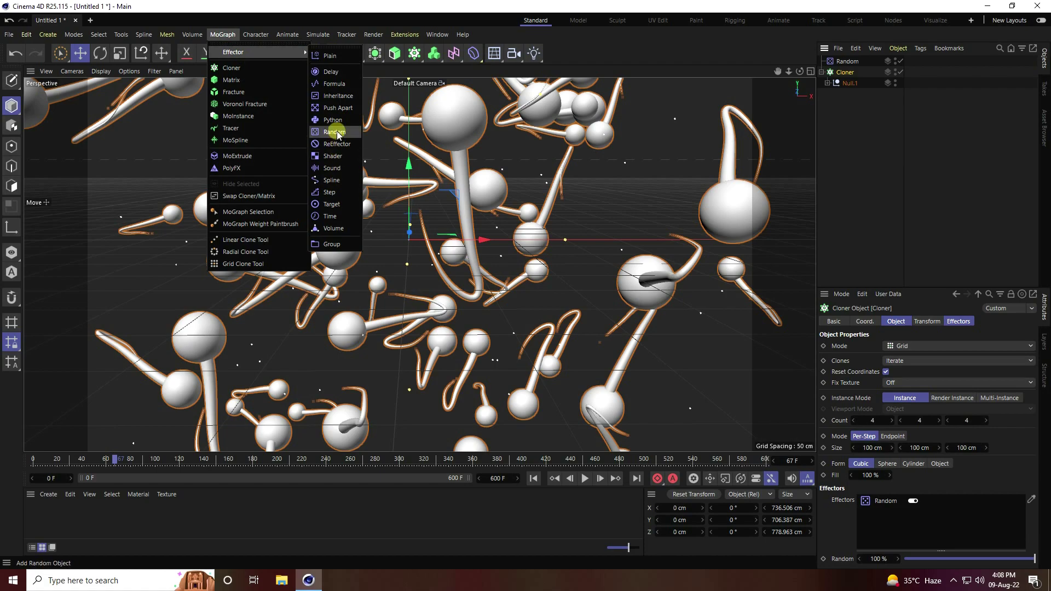
{"action": "left_click", "coordinate": [331, 72]}
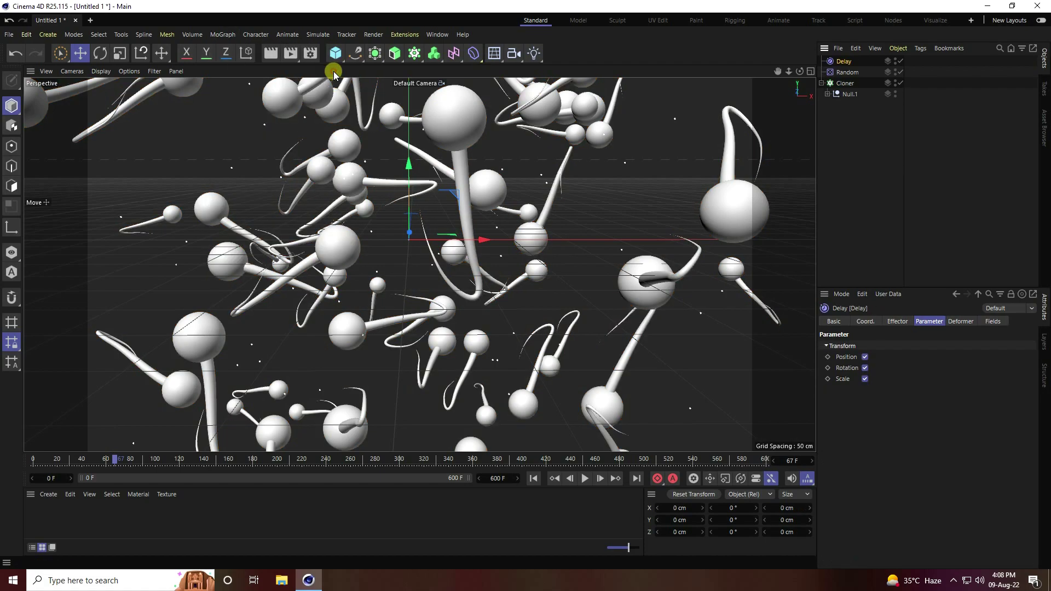
Set the Delay effector to Spring mode at 70% strength and replay the animation.
{"action": "left_click", "coordinate": [899, 322]}
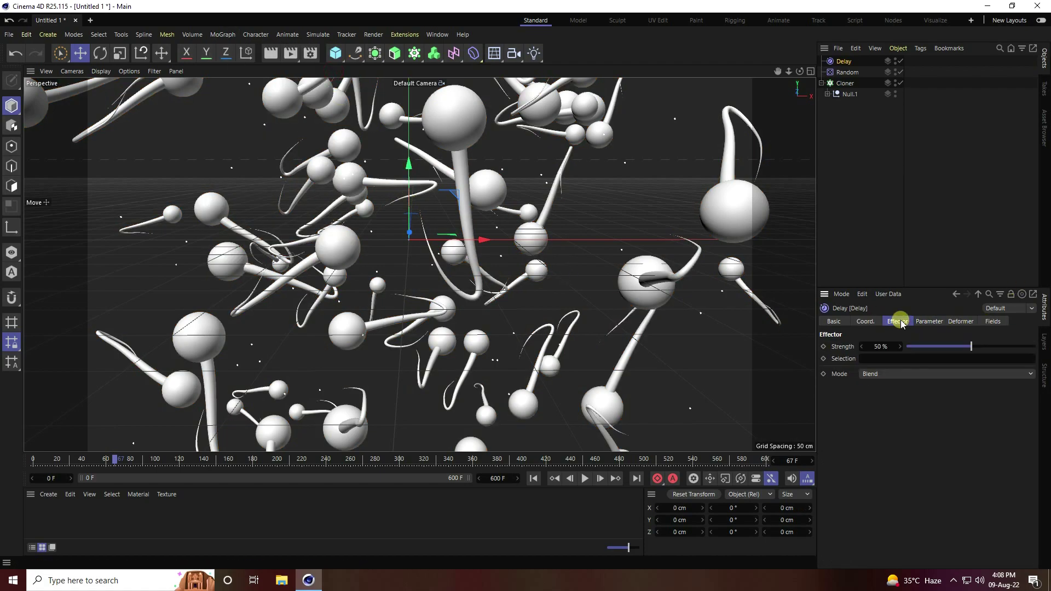
{"action": "left_click", "coordinate": [874, 378]}
{"action": "left_click", "coordinate": [878, 415]}
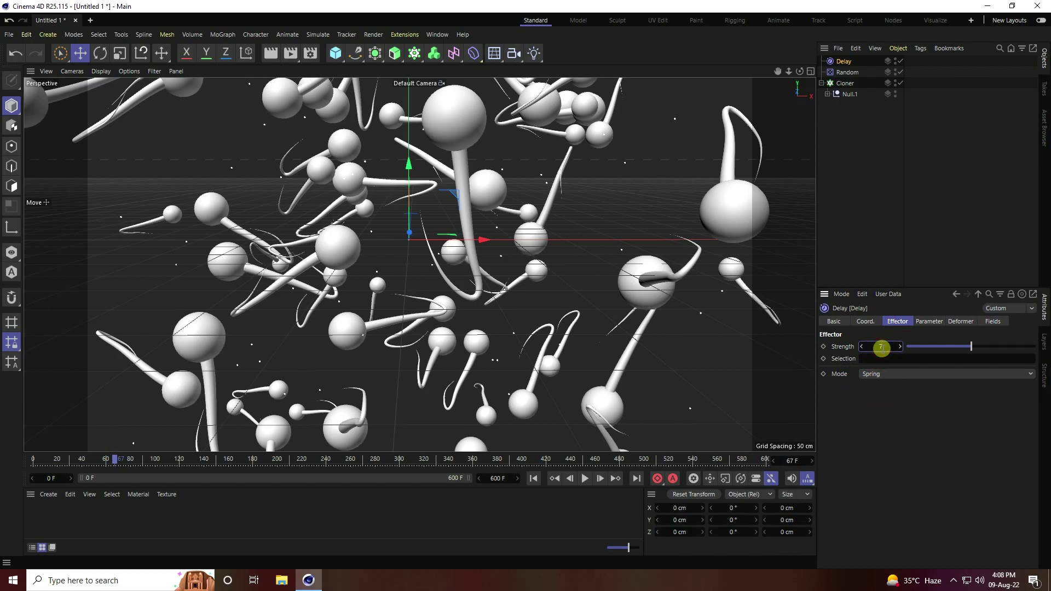
{"action": "left_click", "coordinate": [534, 479]}
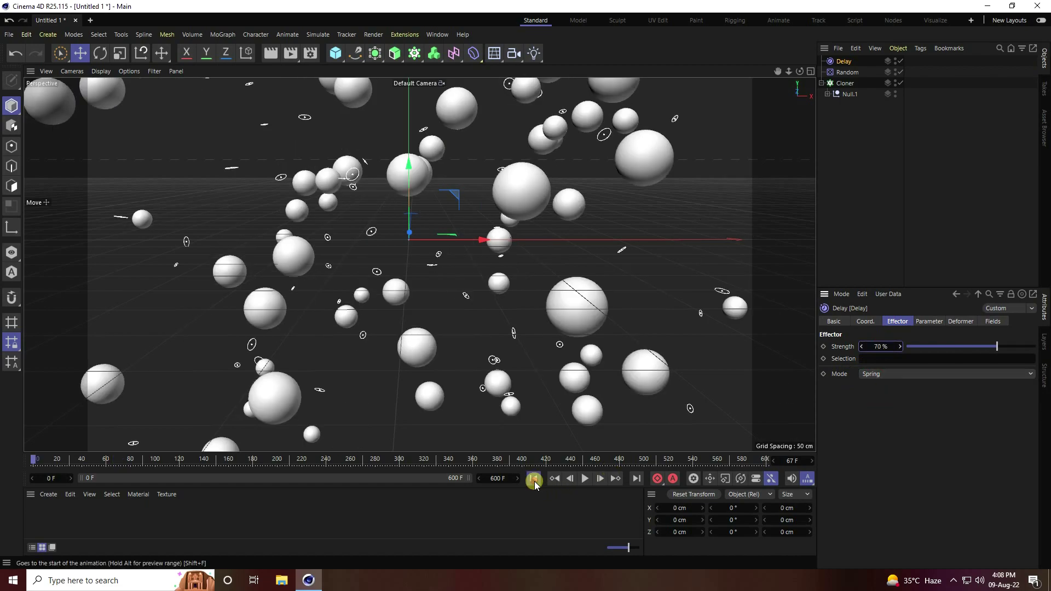
{"action": "left_click", "coordinate": [586, 479]}
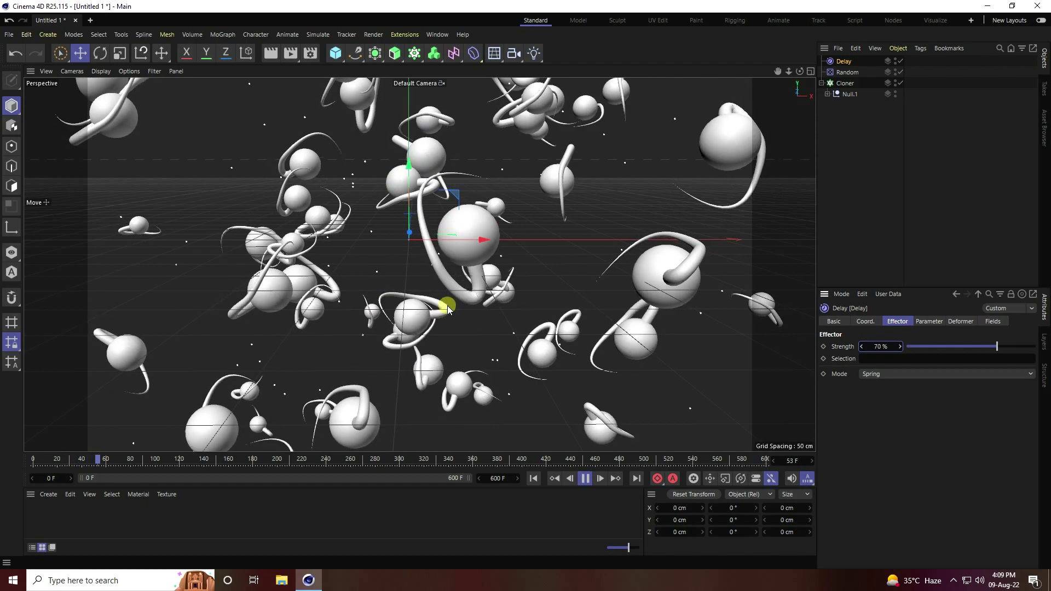
{"action": "scroll", "coordinate": [392, 258], "scroll_direction": "down", "scroll_amount": 3}
Lower the Random effector's P.Y position spread to 10 cm.
{"action": "scroll", "coordinate": [413, 323], "scroll_direction": "up", "scroll_amount": 5}
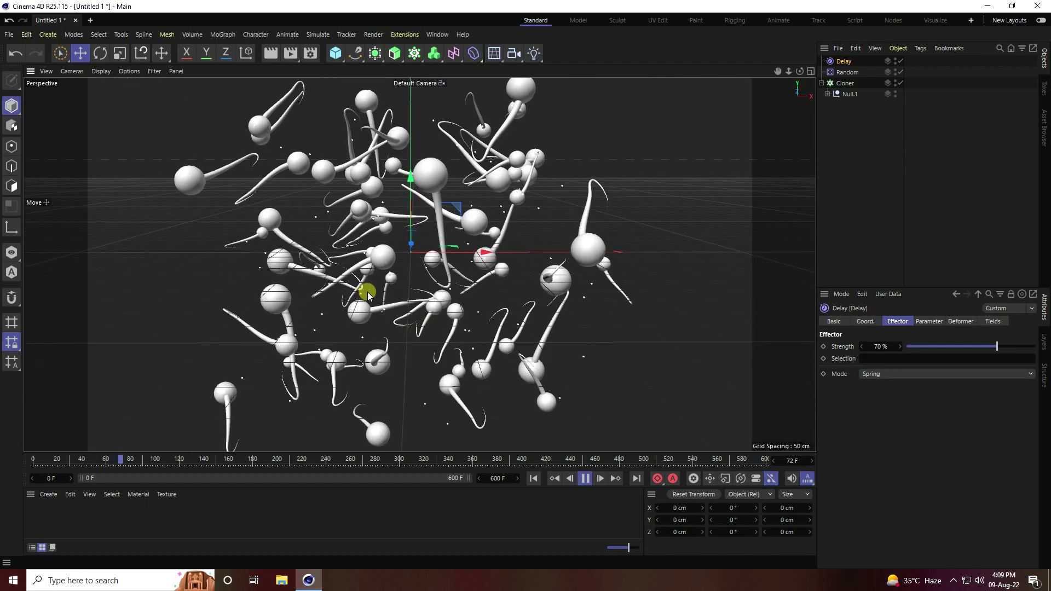
{"action": "left_click", "coordinate": [848, 72]}
{"action": "left_click", "coordinate": [929, 322]}
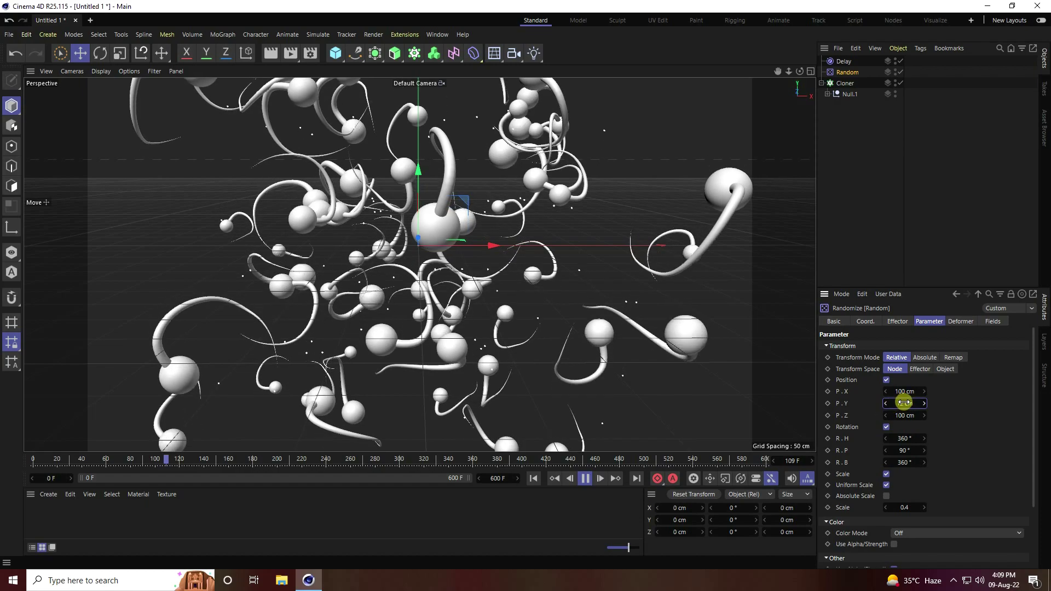
{"action": "left_click_drag", "start_coordinate": [905, 403], "coordinate": [809, 446]}
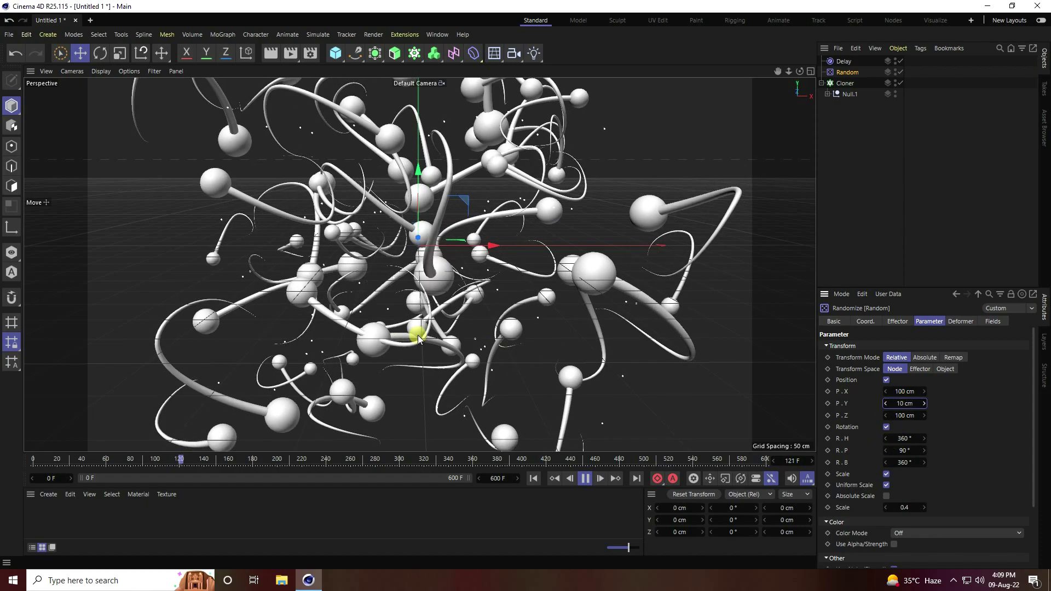